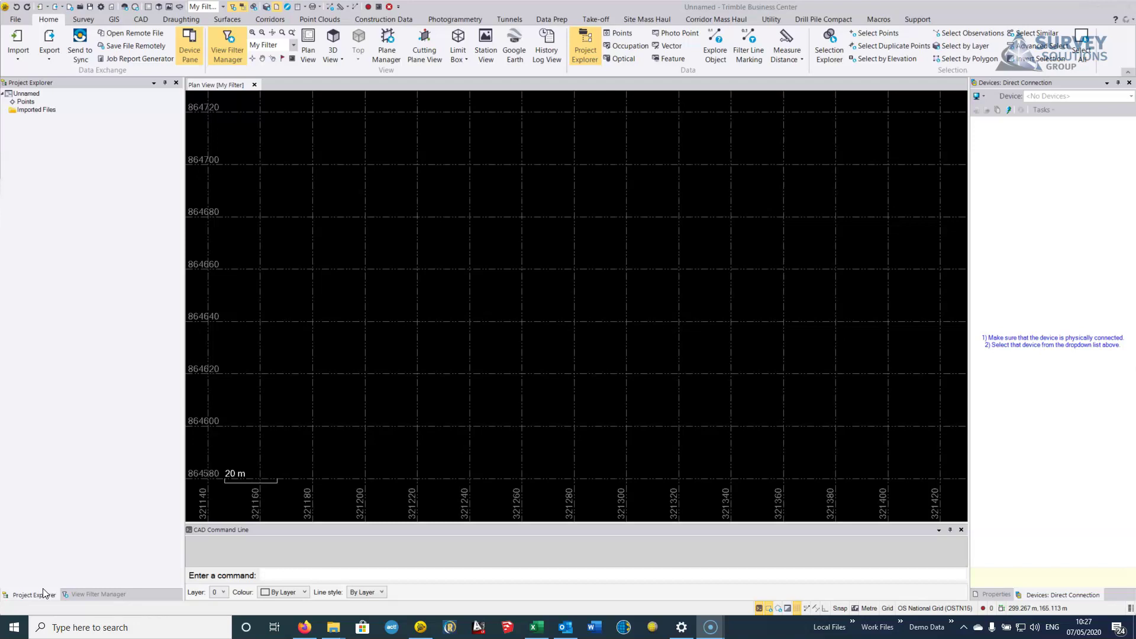
Drag glenmorriston.job from '2020 Example - 5 points' into TBC, keeping the existing project definition
mouse_move(333, 627)
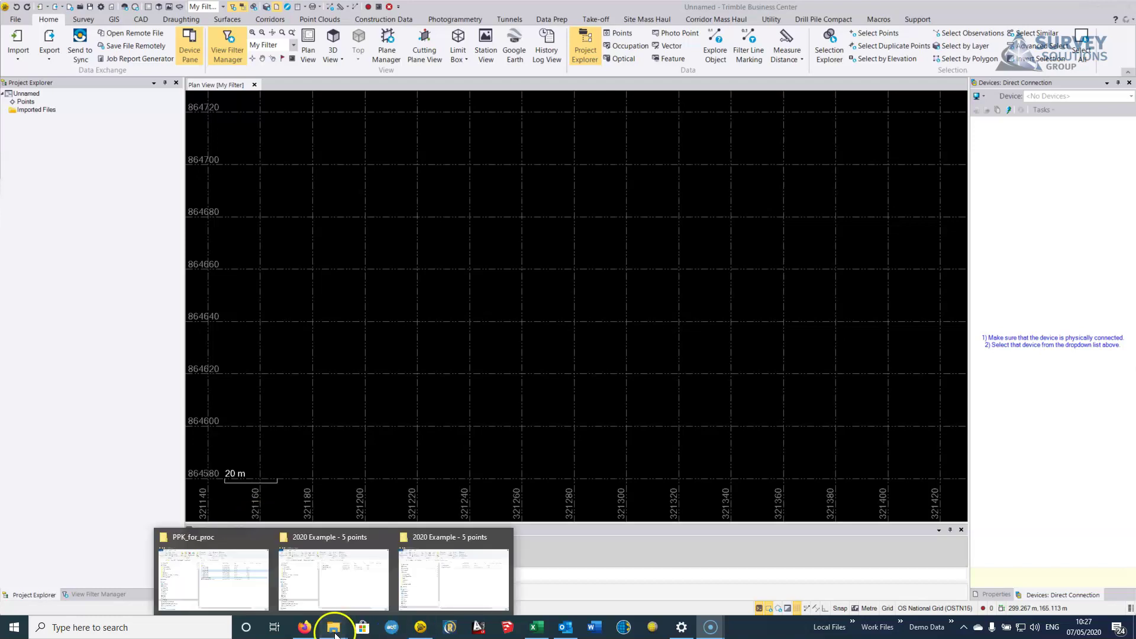
left_click(379, 609)
left_click(332, 570)
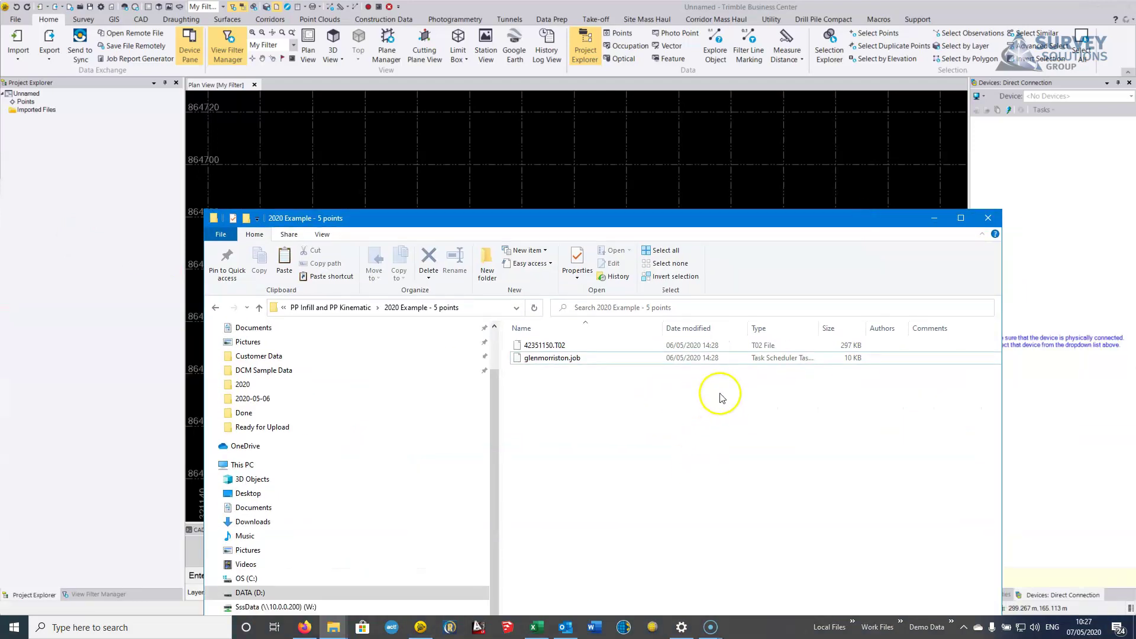
left_click(561, 360)
left_click(562, 347, "ctrl")
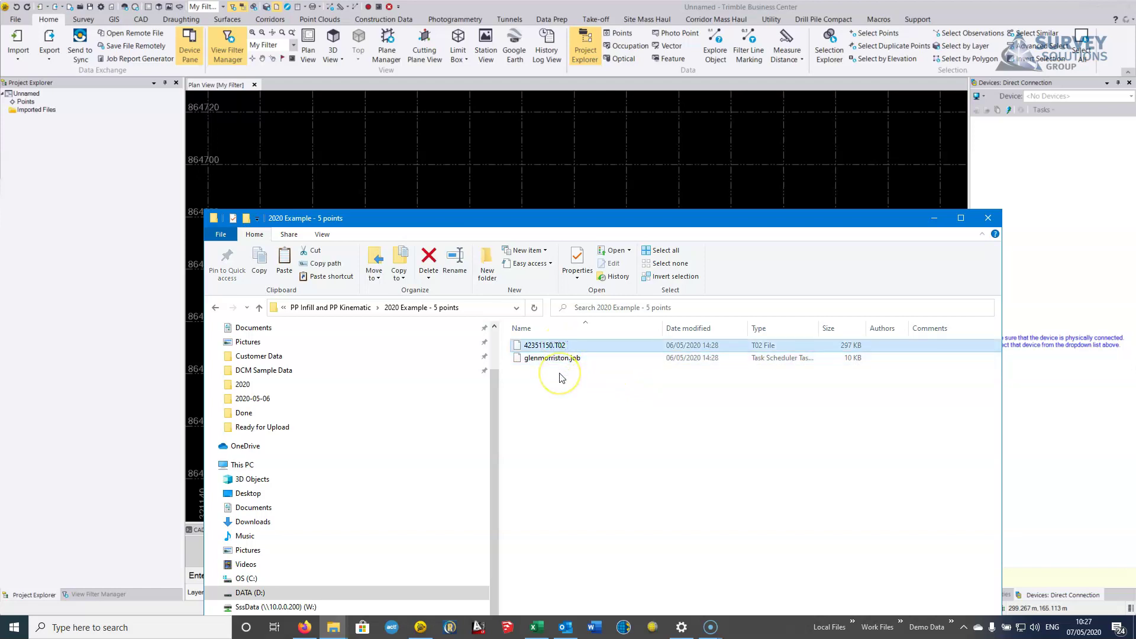
left_click_drag(566, 354, 567, 353)
left_click(578, 360)
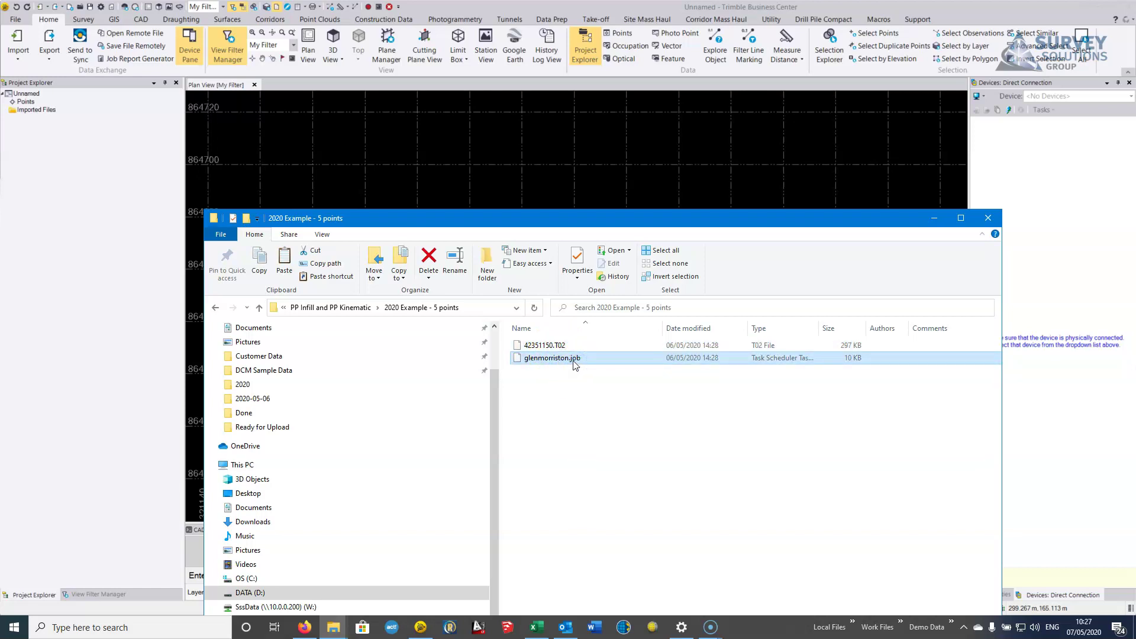
left_click_drag(570, 359, 581, 187)
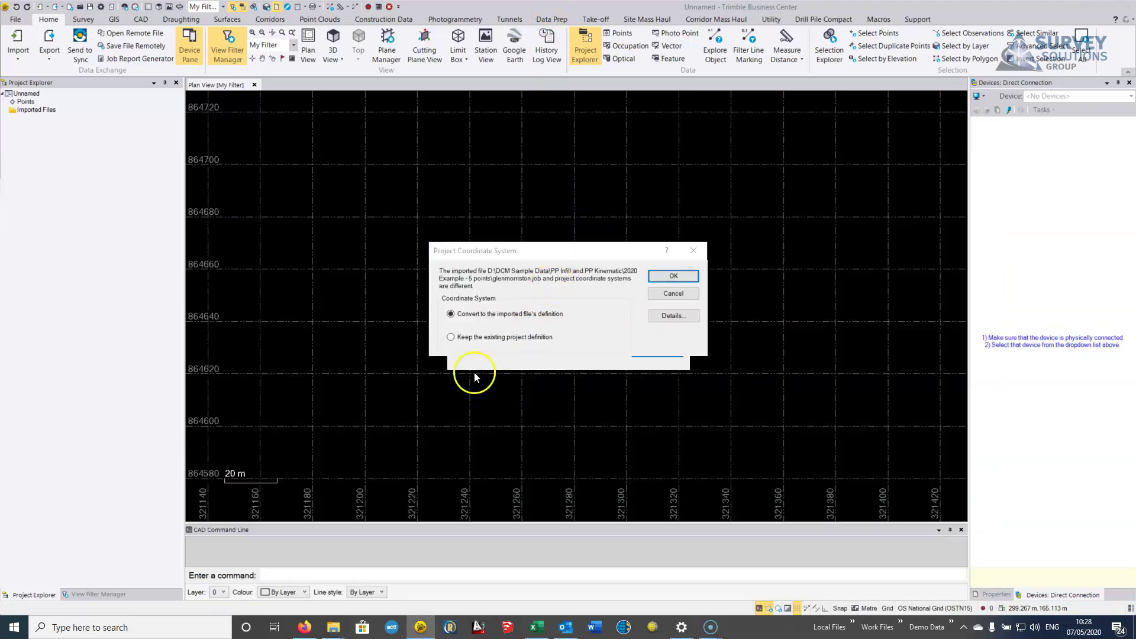
left_click(472, 337)
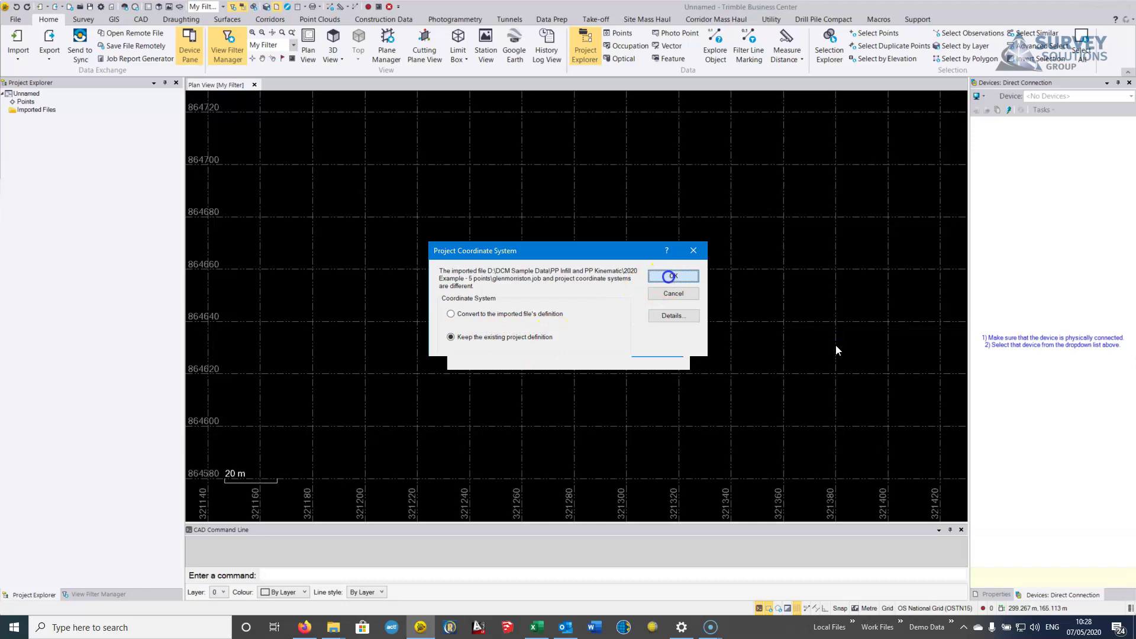
Confirm the coordinate system prompt to finish importing glenmorriston.job
left_click(673, 275)
scroll(570, 355, "down", 2)
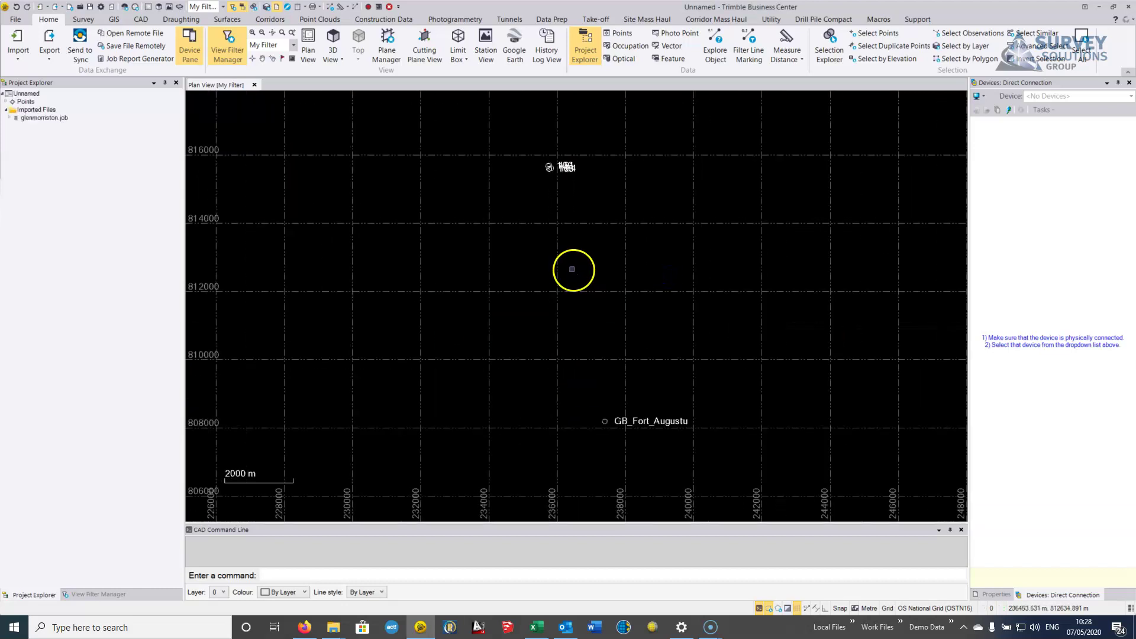
left_click_drag(573, 269, 528, 190)
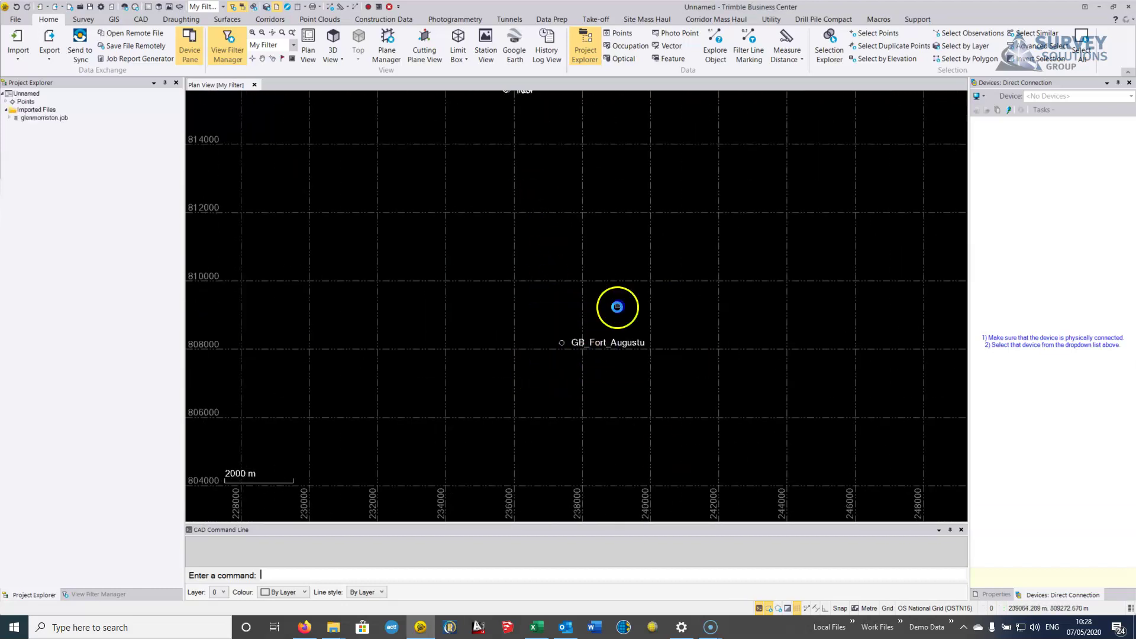
Delete the GB_Fort_Augustu point from the plan view, leaving points 101–105
left_click(594, 347)
right_click(594, 352)
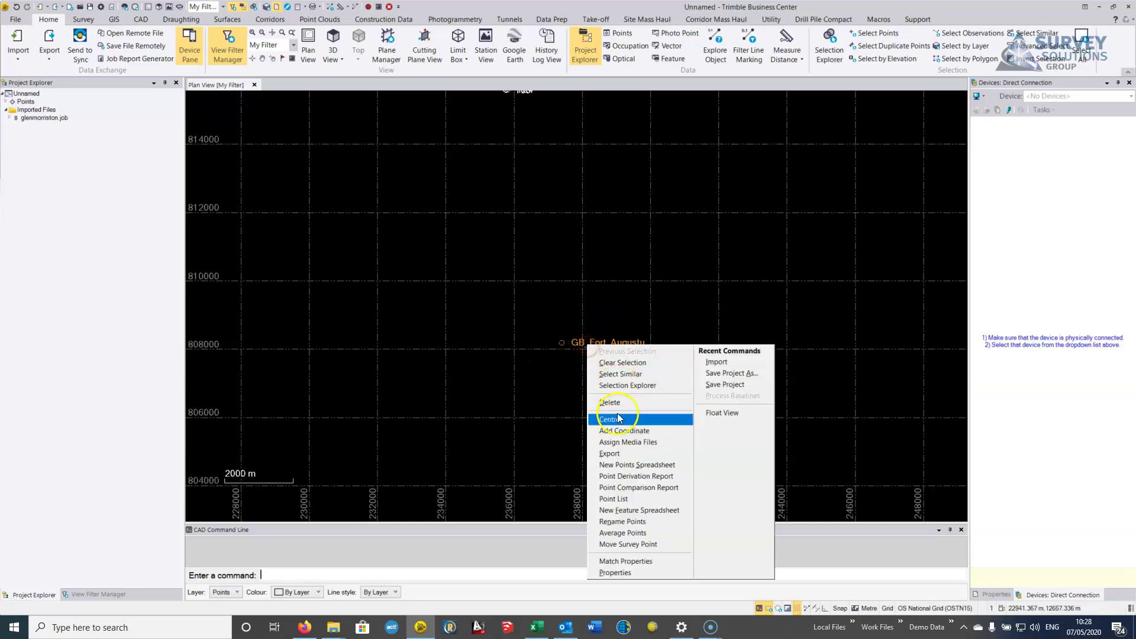
left_click(560, 347)
left_click_drag(560, 347, 560, 410)
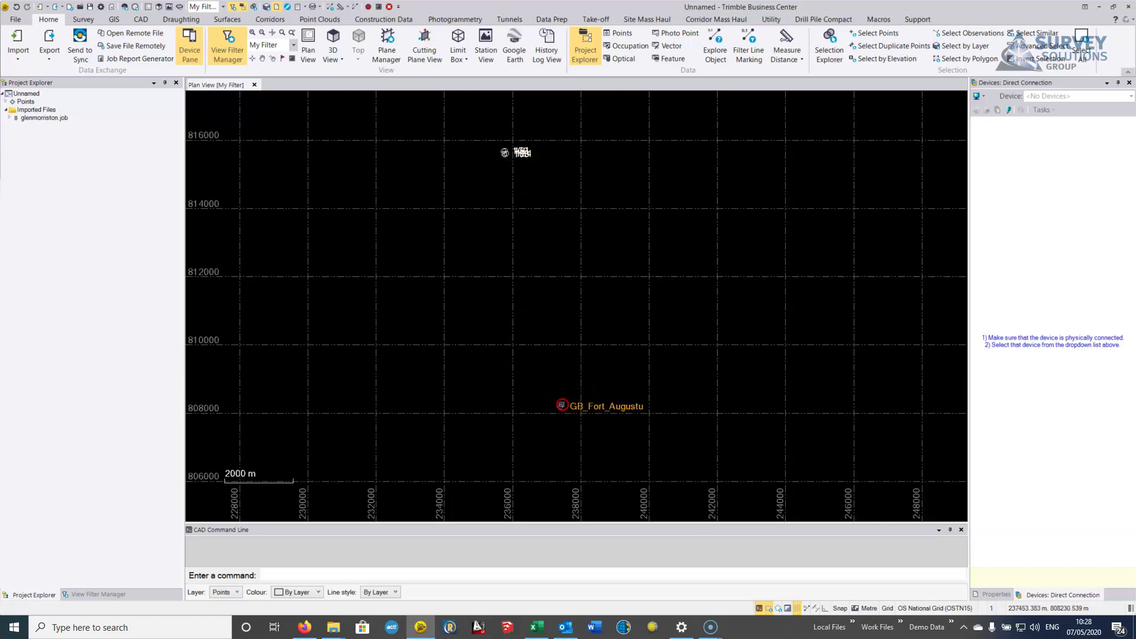
right_click(560, 406)
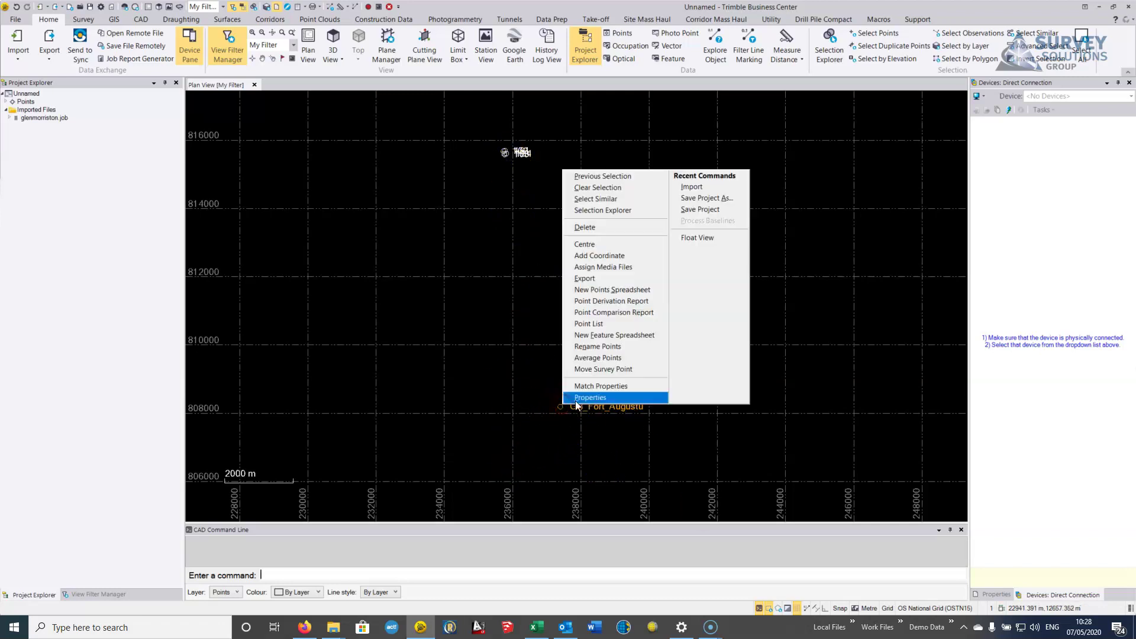
left_click(585, 227)
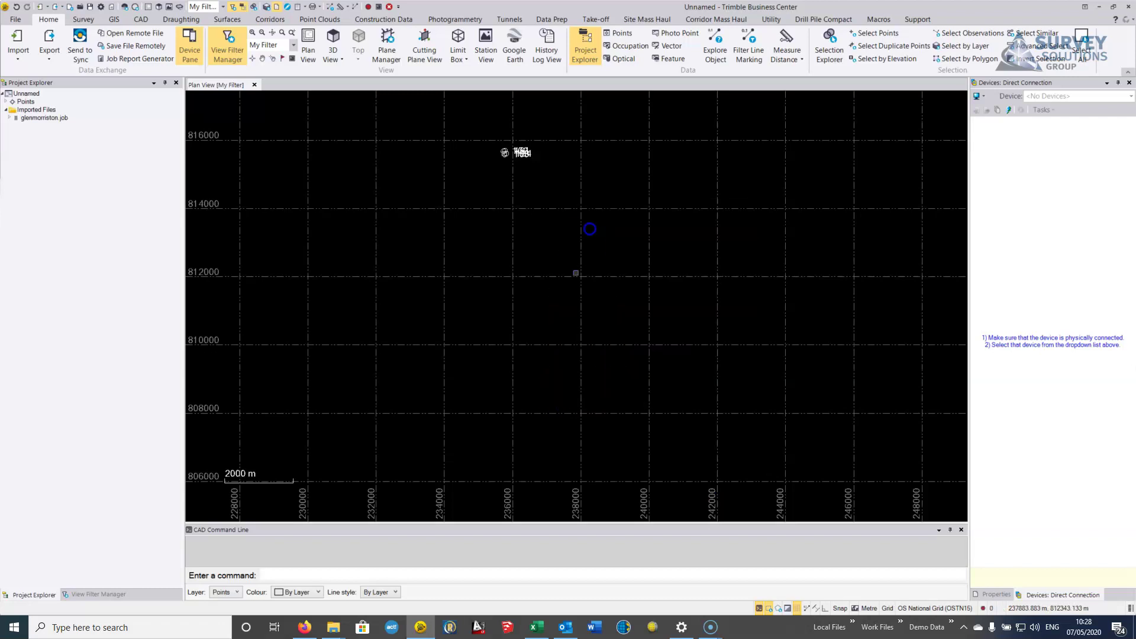
scroll(541, 336, "down", 1)
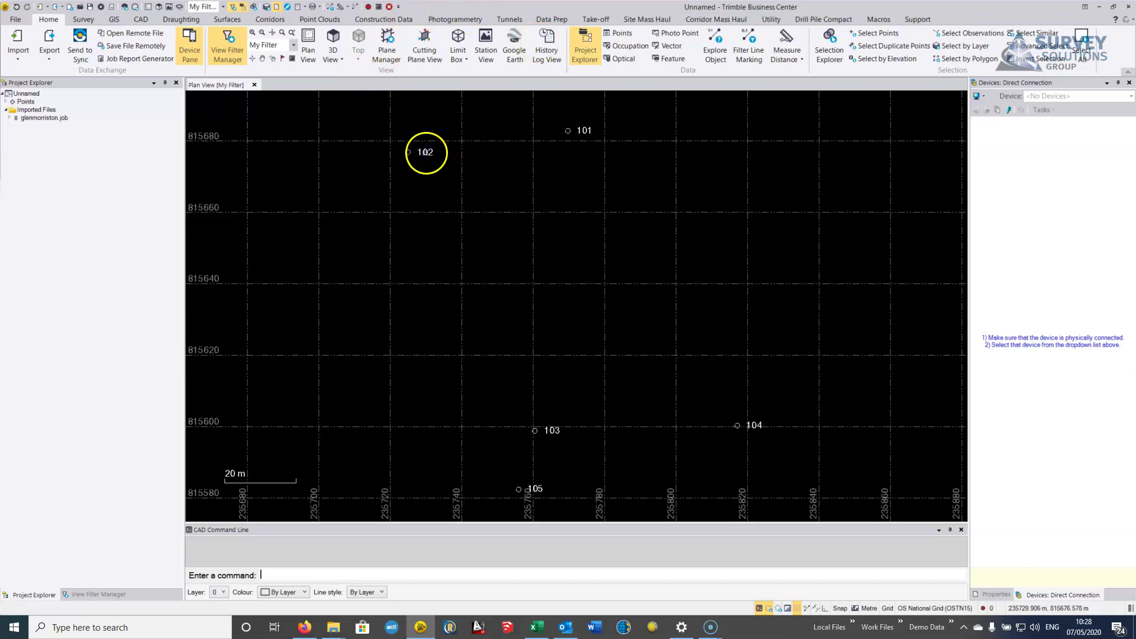
Show Properties for point 102, then point 101's GNSS solution with 2.000 m antenna height
left_click(428, 149)
right_click(430, 149)
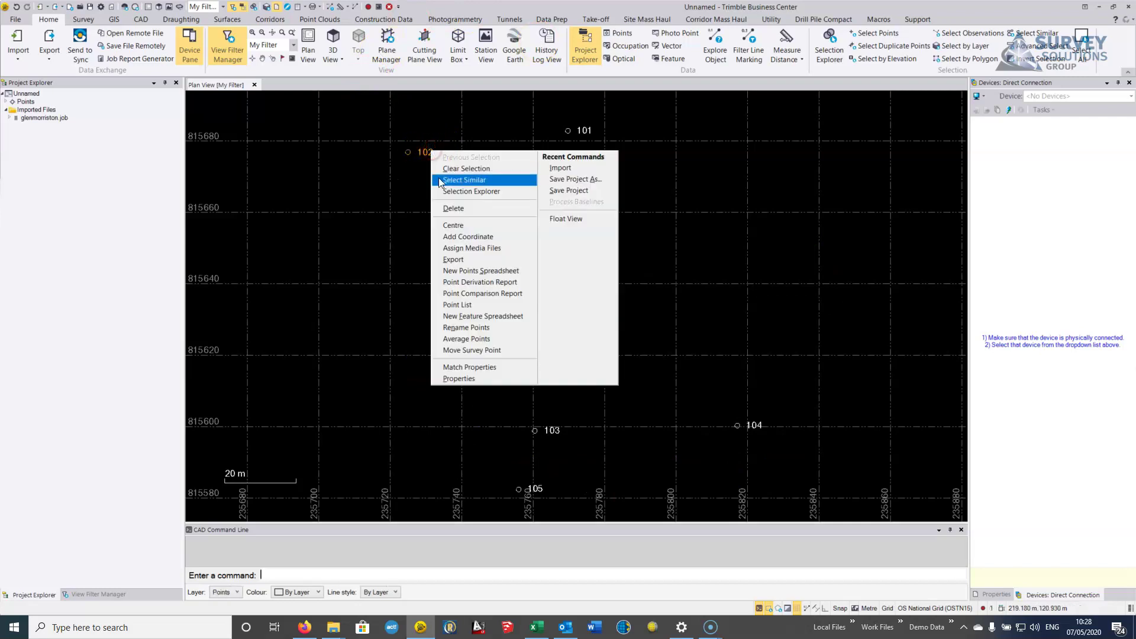
left_click(455, 379)
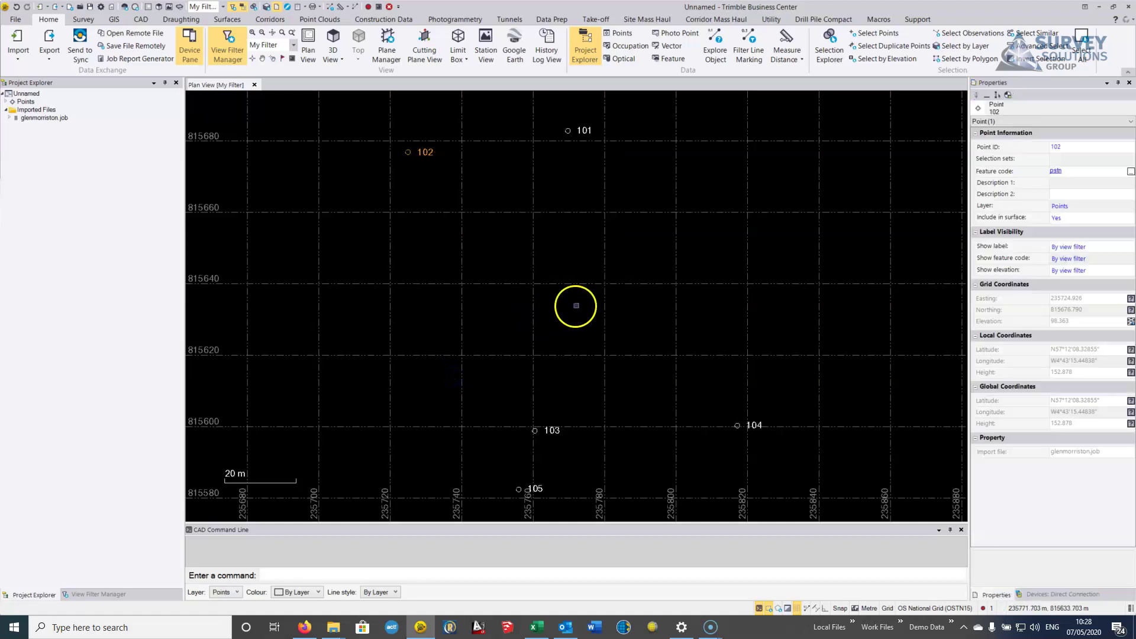
left_click(10, 119)
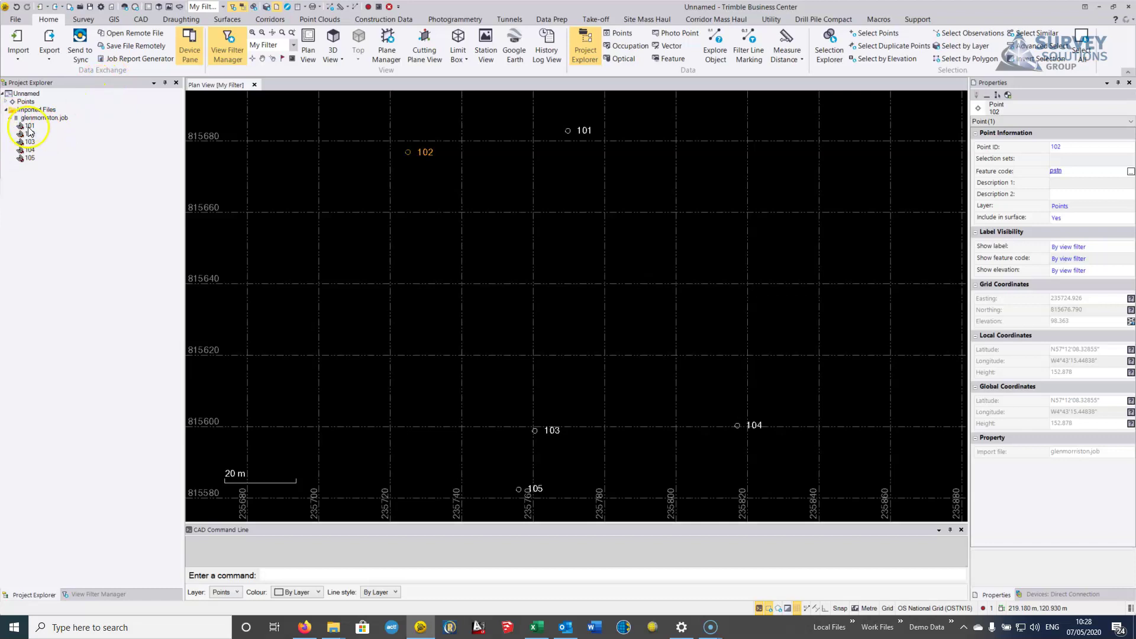
left_click(28, 127)
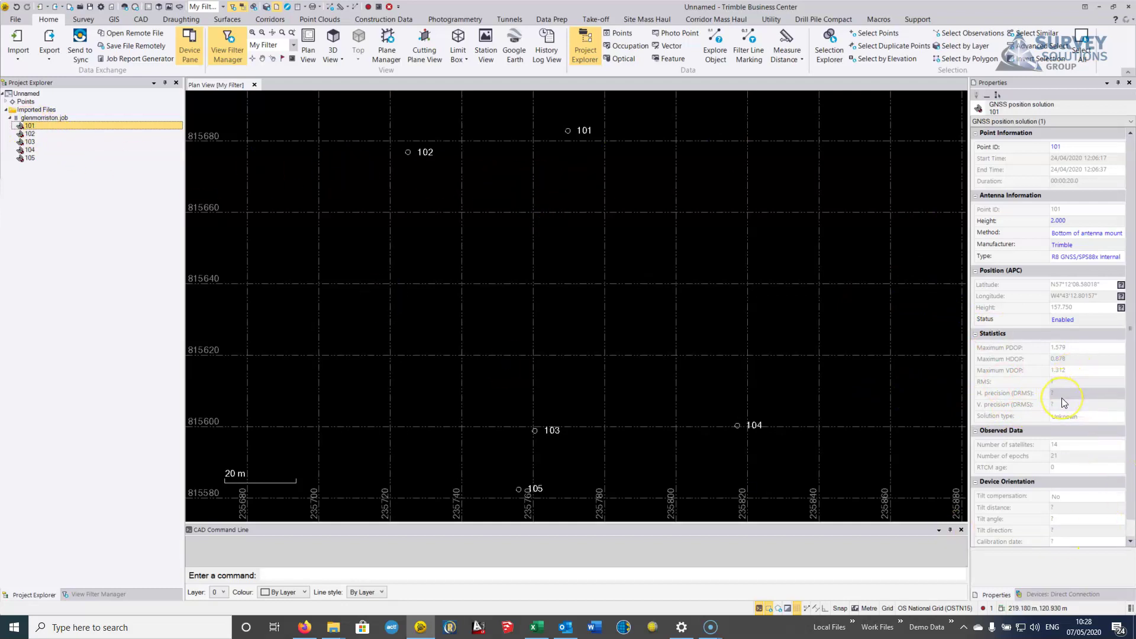
scroll(1061, 398, "down", 1)
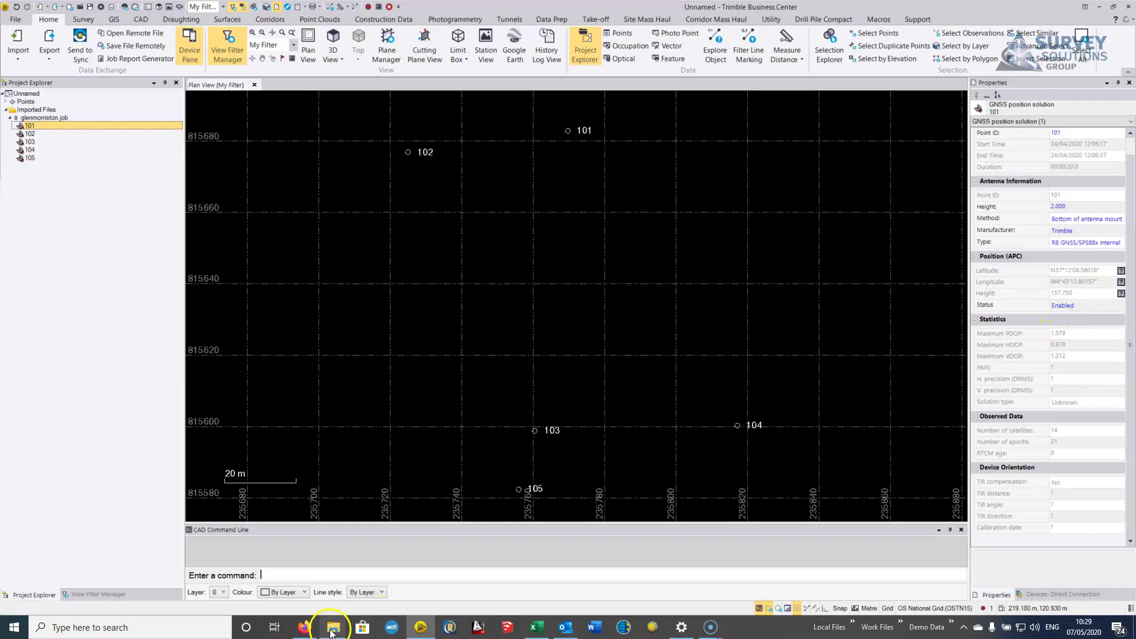
Import 42351150.T02 raw data and accept the Receiver Raw Data Check In for points 101–105
mouse_move(331, 626)
left_click(429, 583)
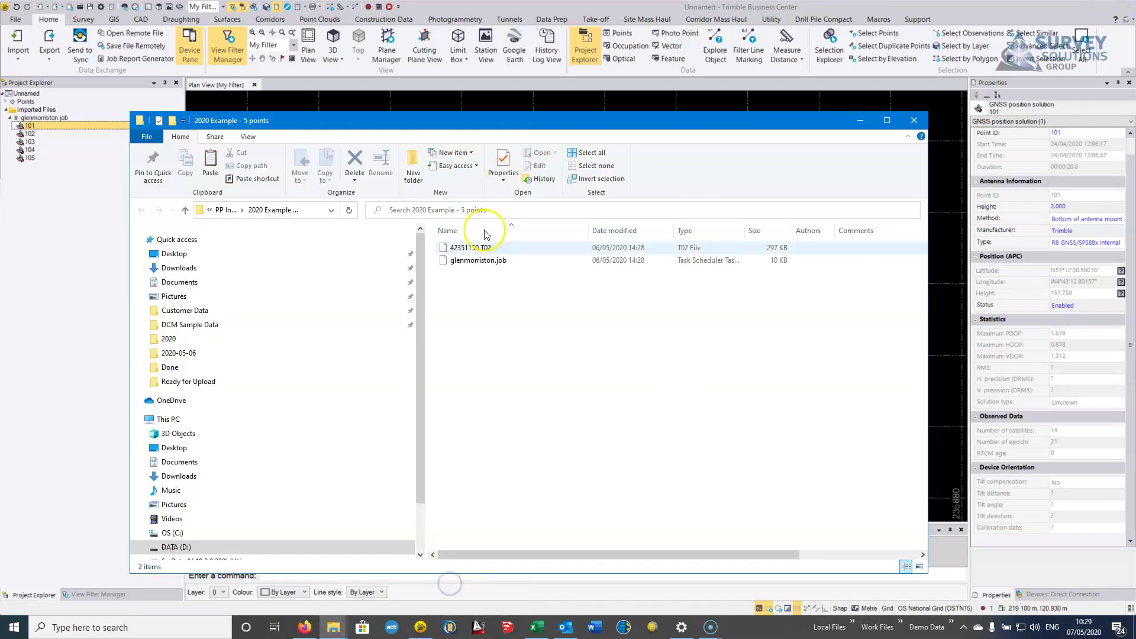
left_click_drag(476, 247, 572, 113)
left_click(860, 119)
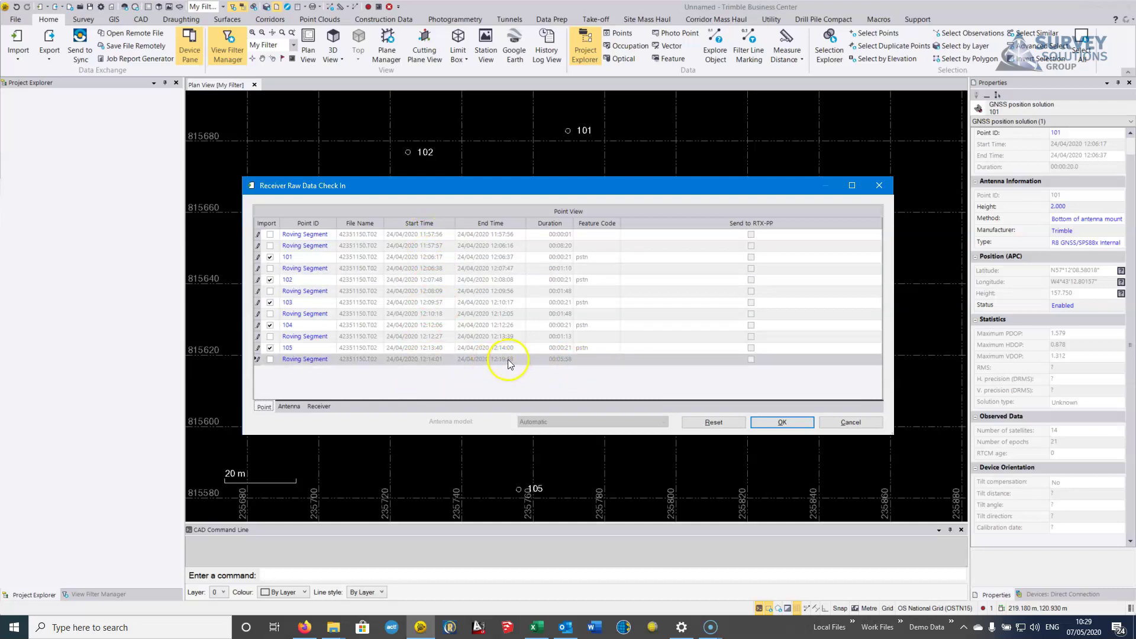
left_click(779, 422)
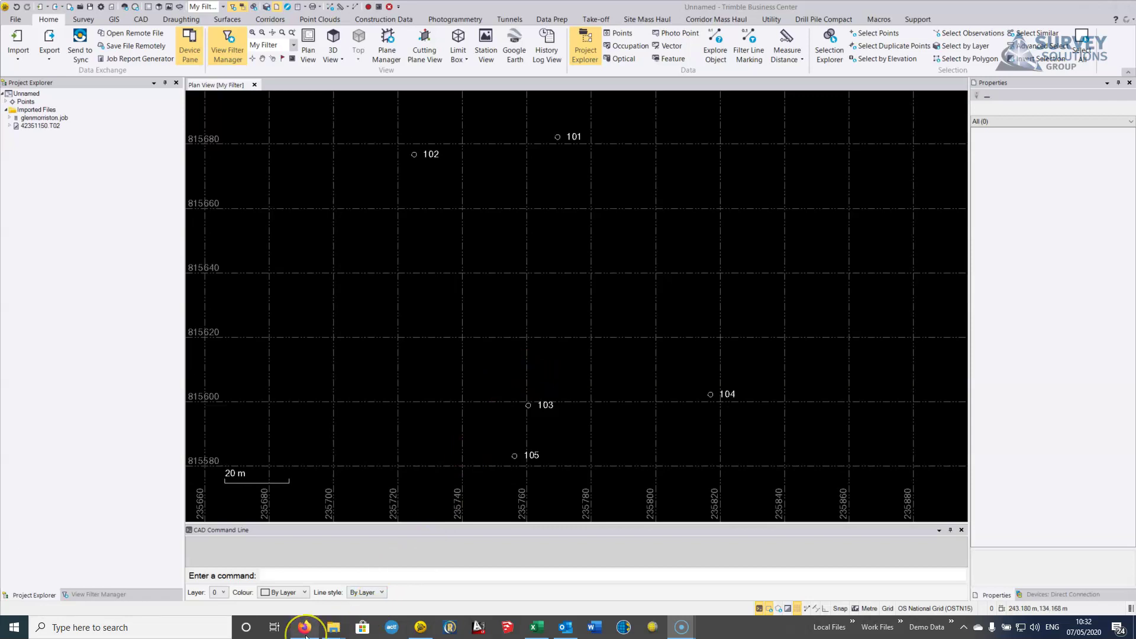
Maximise the Firefox window and reload the vrsnow.de home page
mouse_move(305, 631)
left_click(308, 586)
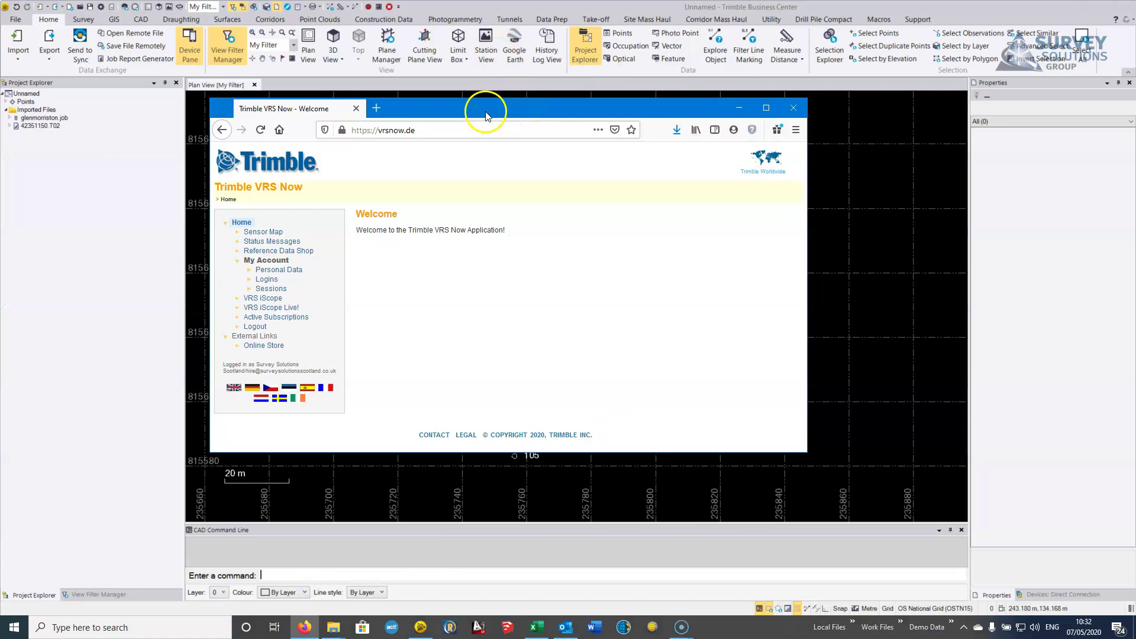
left_click_drag(482, 106, 472, 1)
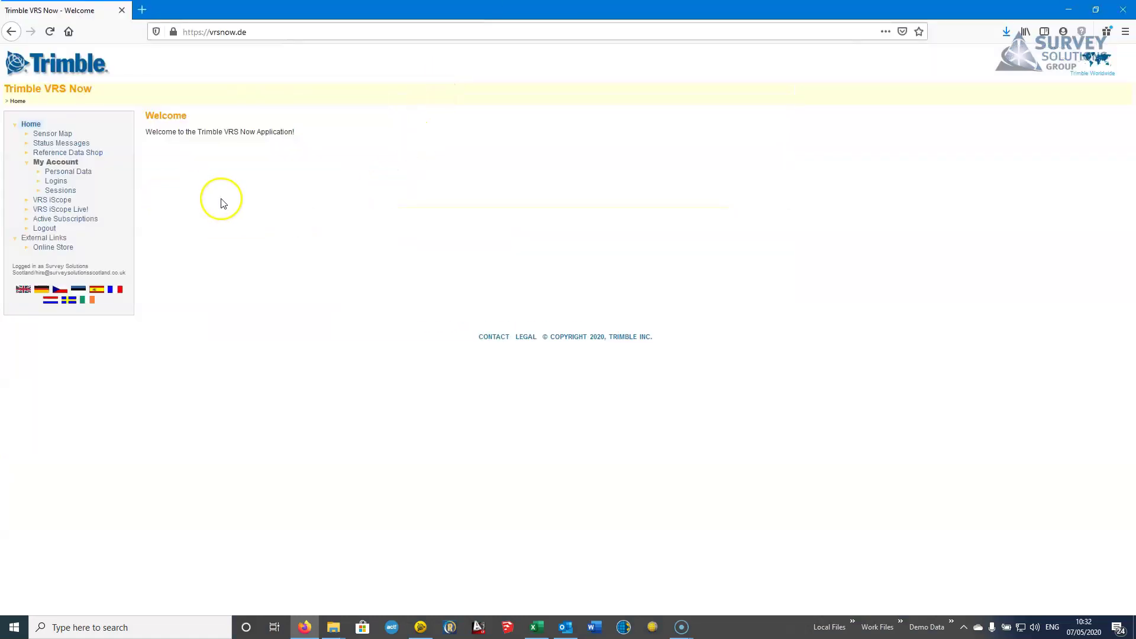
left_click(286, 33)
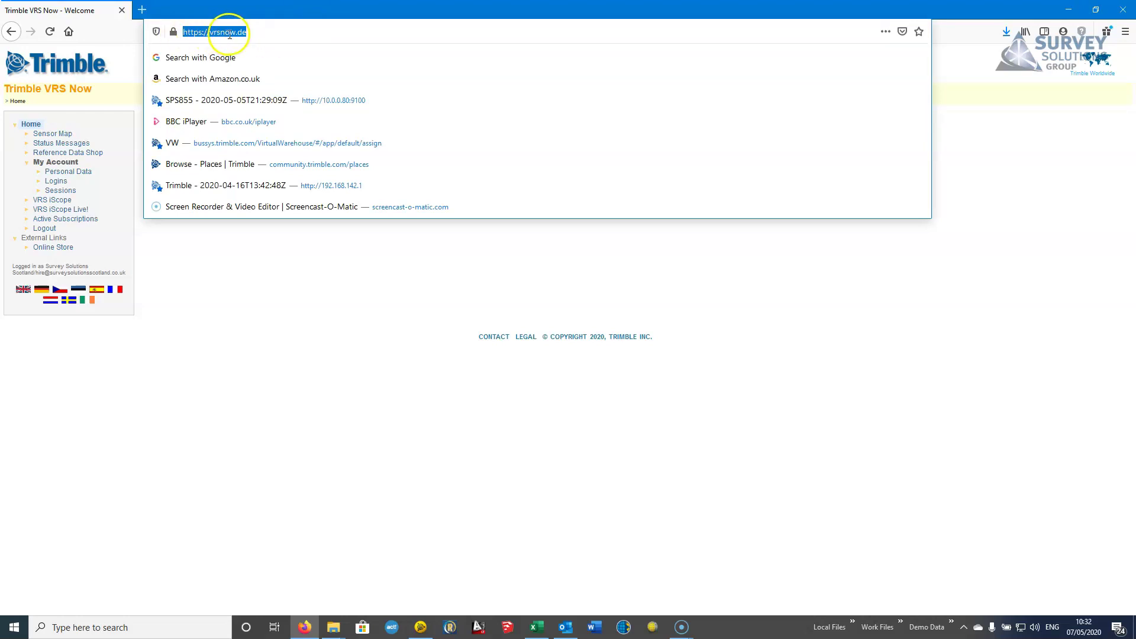
left_click(296, 36)
key("Return")
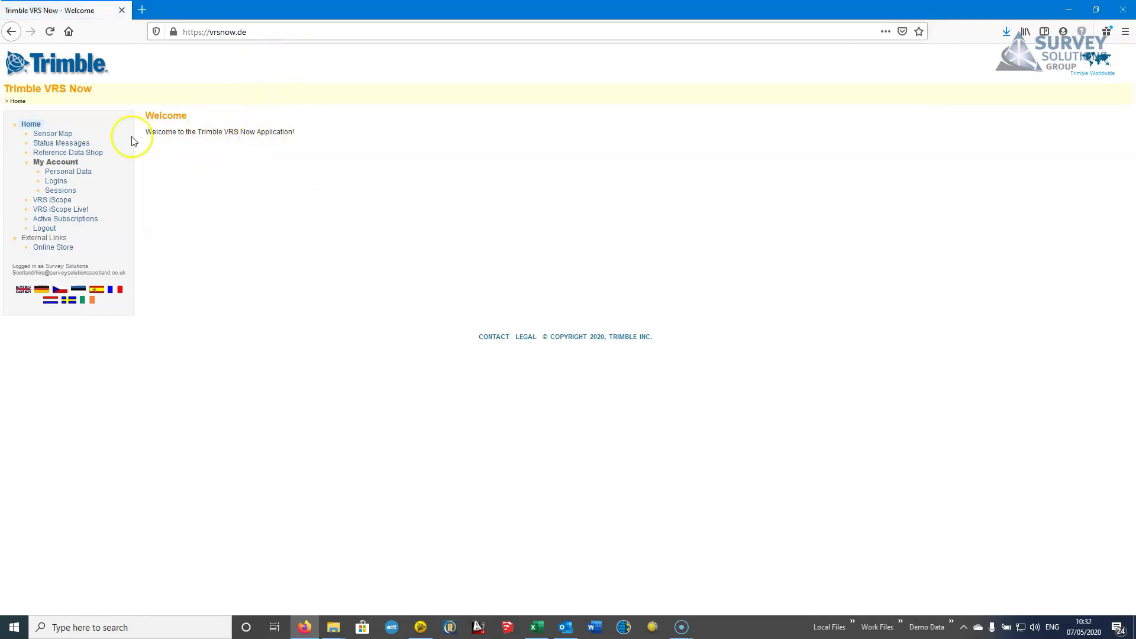
Start a new Reference Data Shop order for a Virtual Reference Station (VRS)
left_click(86, 154)
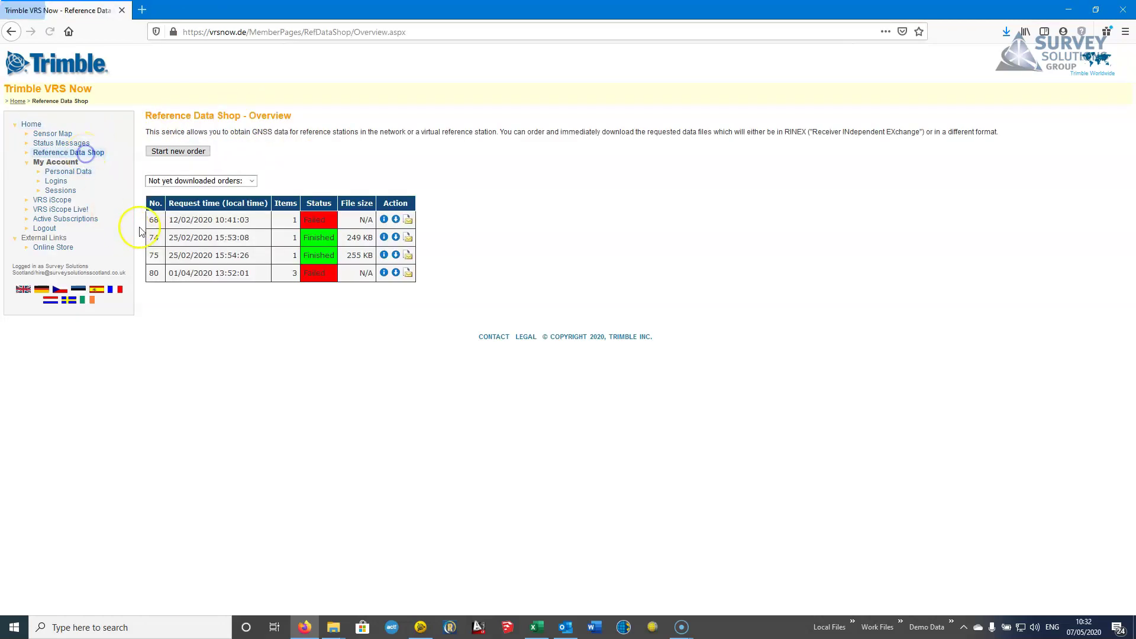
left_click(177, 152)
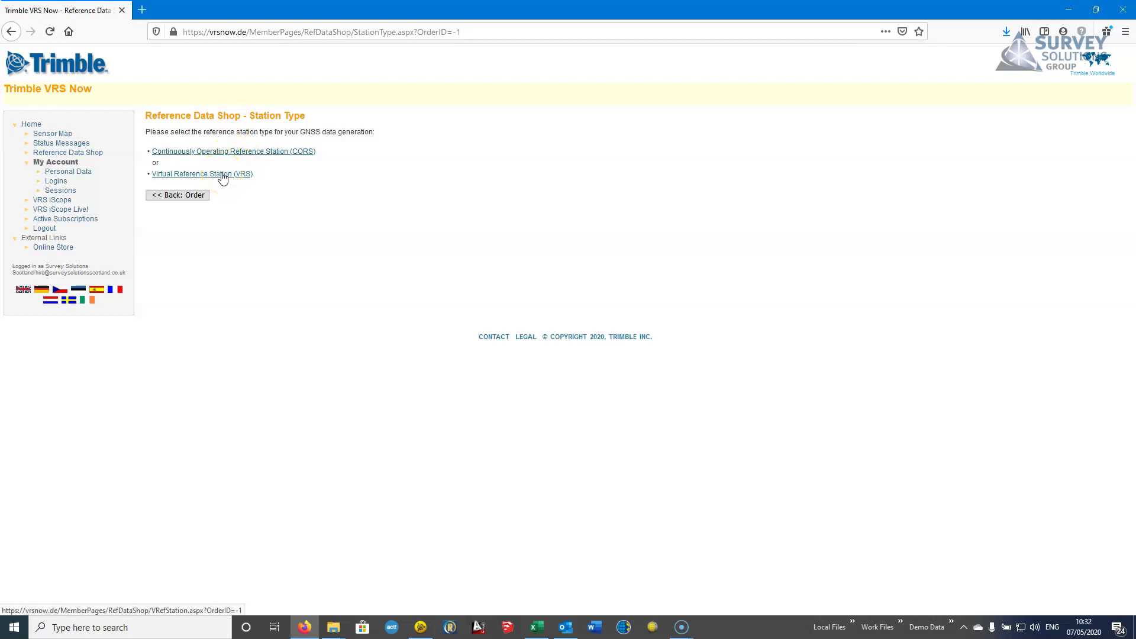
left_click(223, 175)
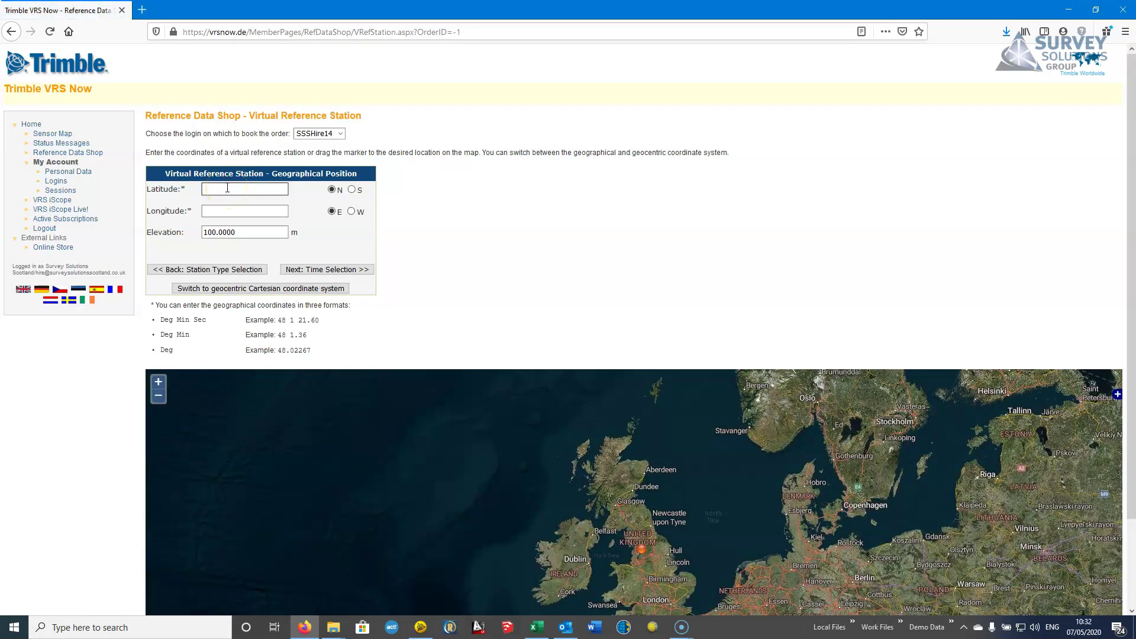
Pan and zoom the satellite map onto northeast Scotland between Inverness and Aberdeen
left_click_drag(599, 489, 566, 458)
scroll(566, 459, "up", 4)
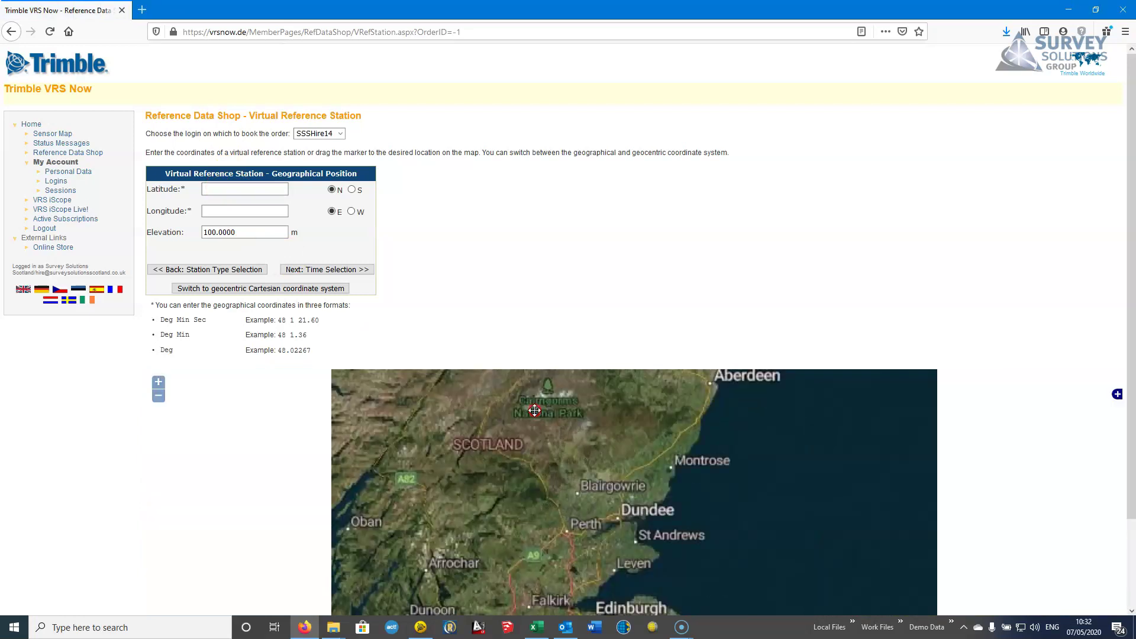
left_click(530, 477)
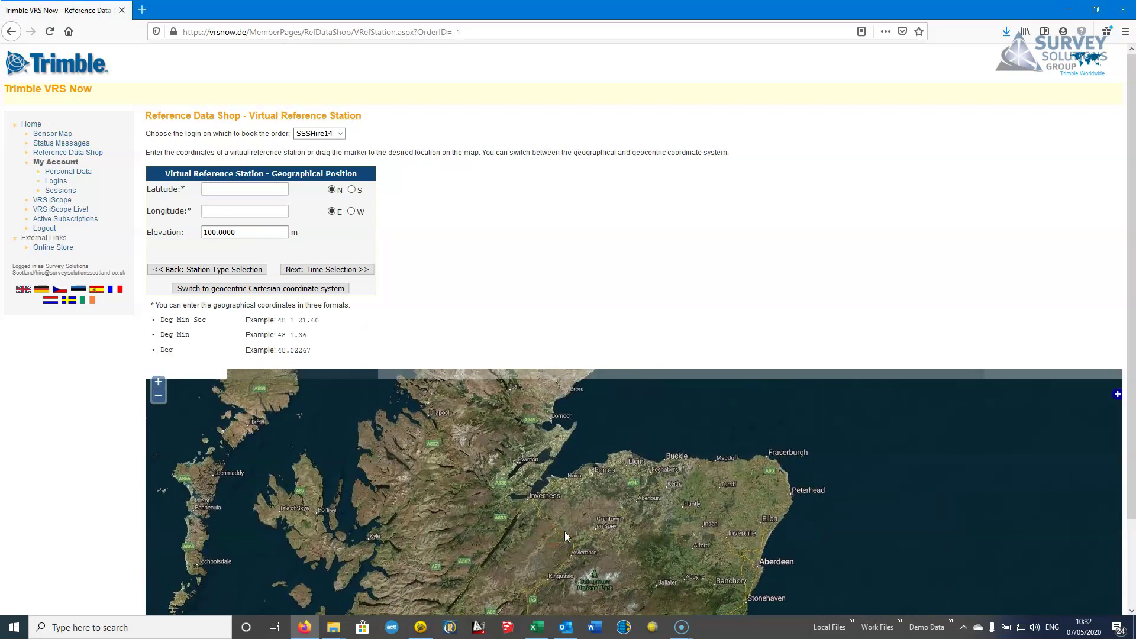
scroll(543, 506, "up", 1)
left_click(514, 477)
left_click_drag(510, 475, 479, 454)
Set the longitude hemisphere to W and place the caret in the Latitude field
left_click(218, 188)
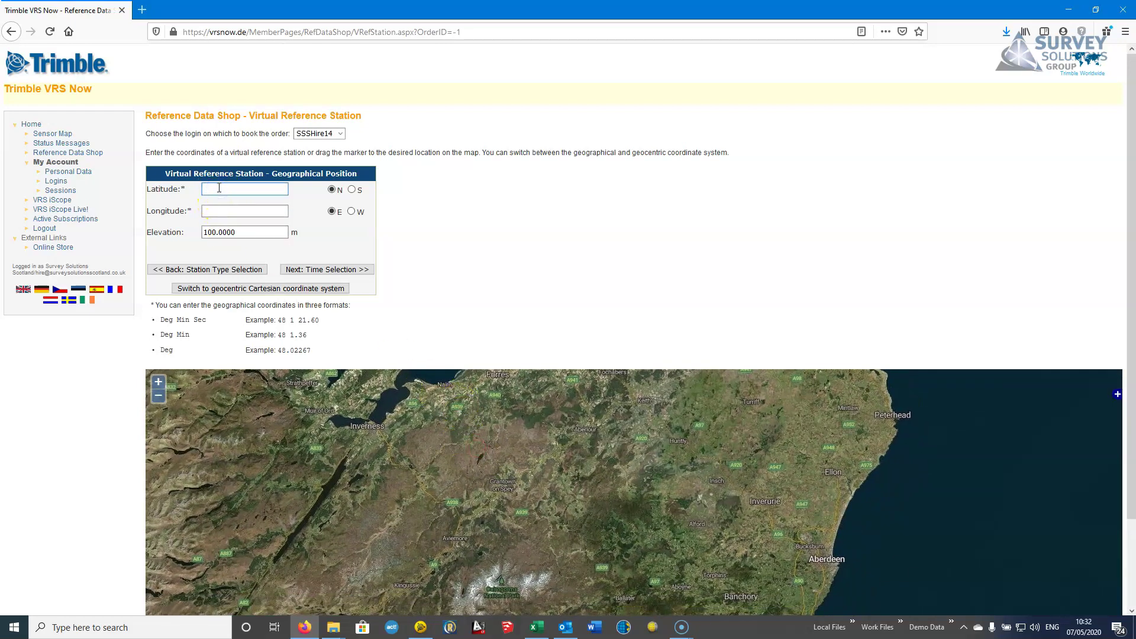
left_click(355, 211)
left_click(254, 190)
left_click_drag(519, 482, 498, 481)
left_click(229, 190)
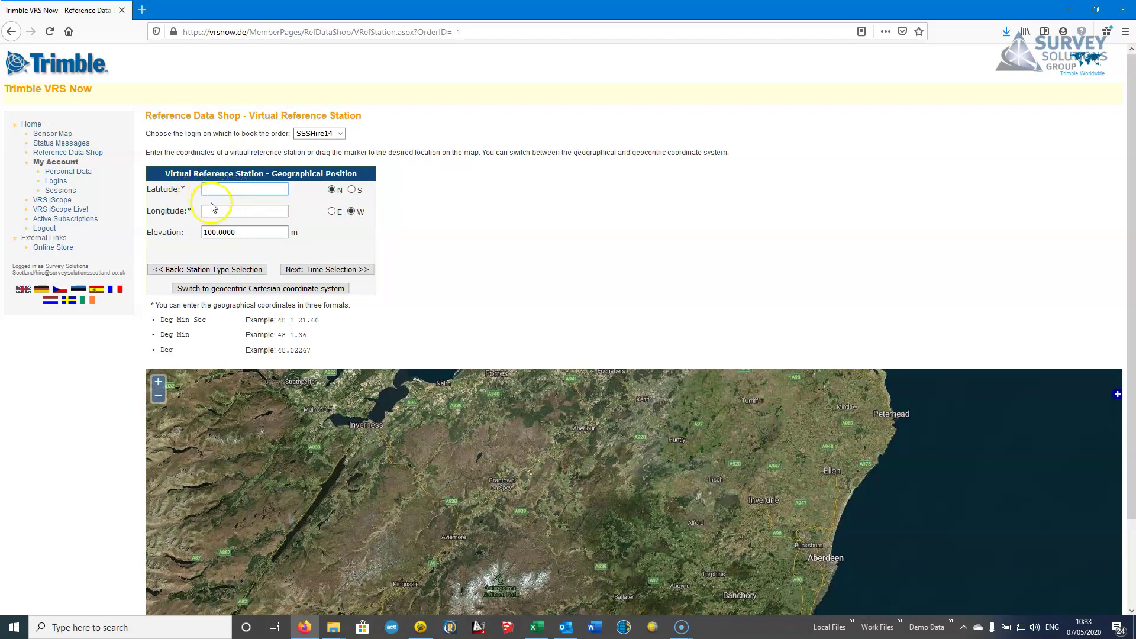
left_click(216, 190)
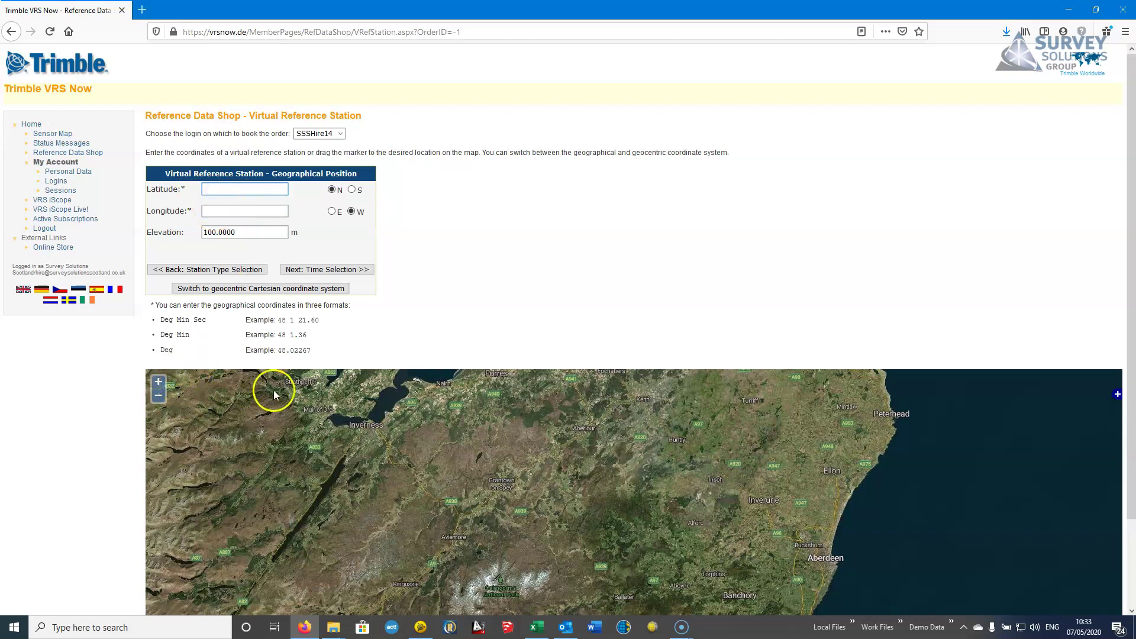
Select point 102 in TBC to show its properties and restore the TBC window
left_click(420, 627)
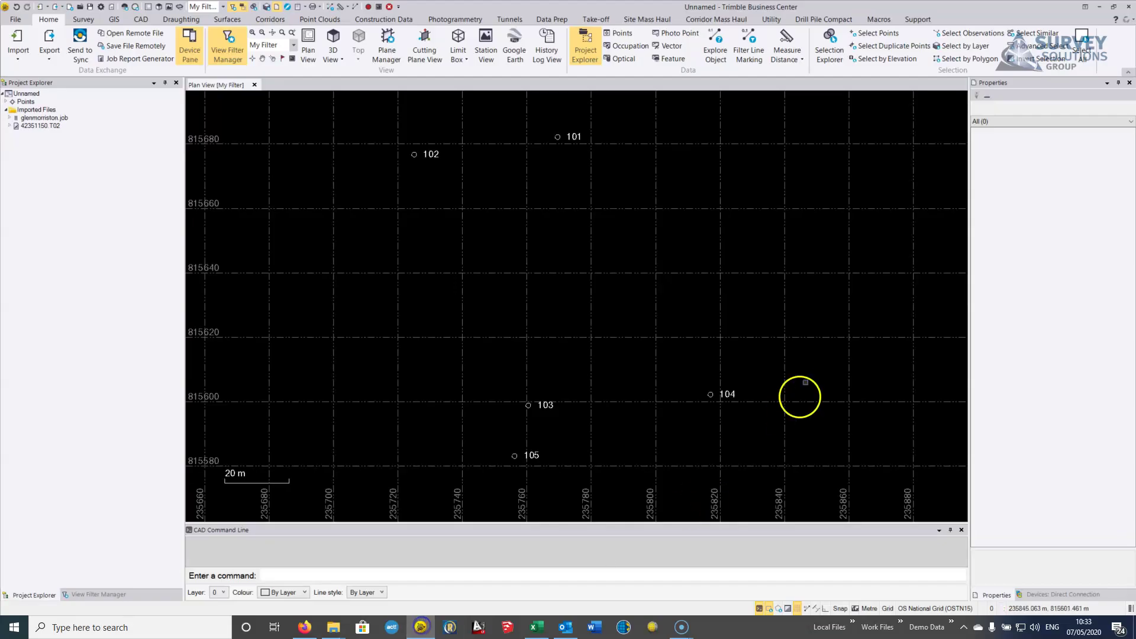
left_click(432, 155)
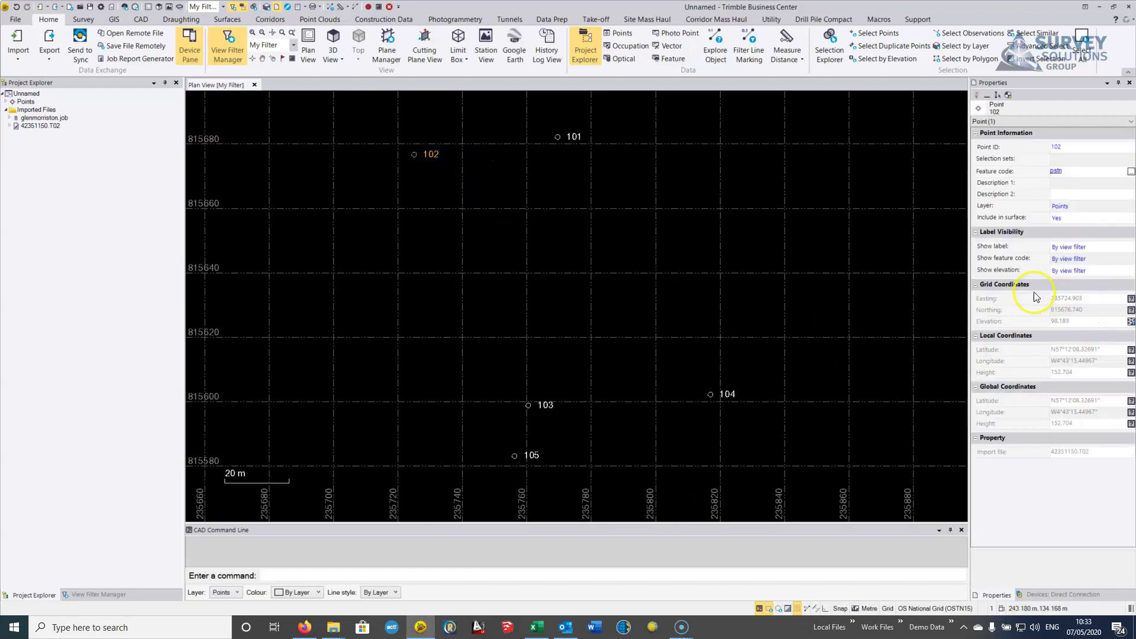
double_click(609, 9)
left_click_drag(609, 10, 827, 87)
Resize and position the Firefox and TBC windows so they sit side by side
left_click(712, 8)
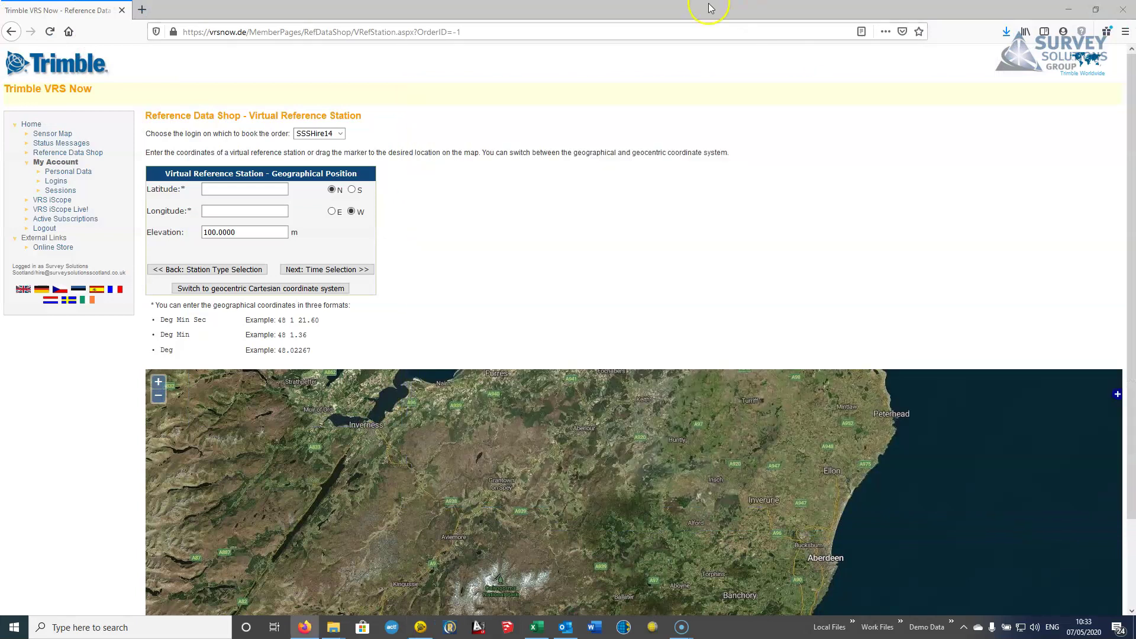
left_click_drag(761, 7, 302, 7)
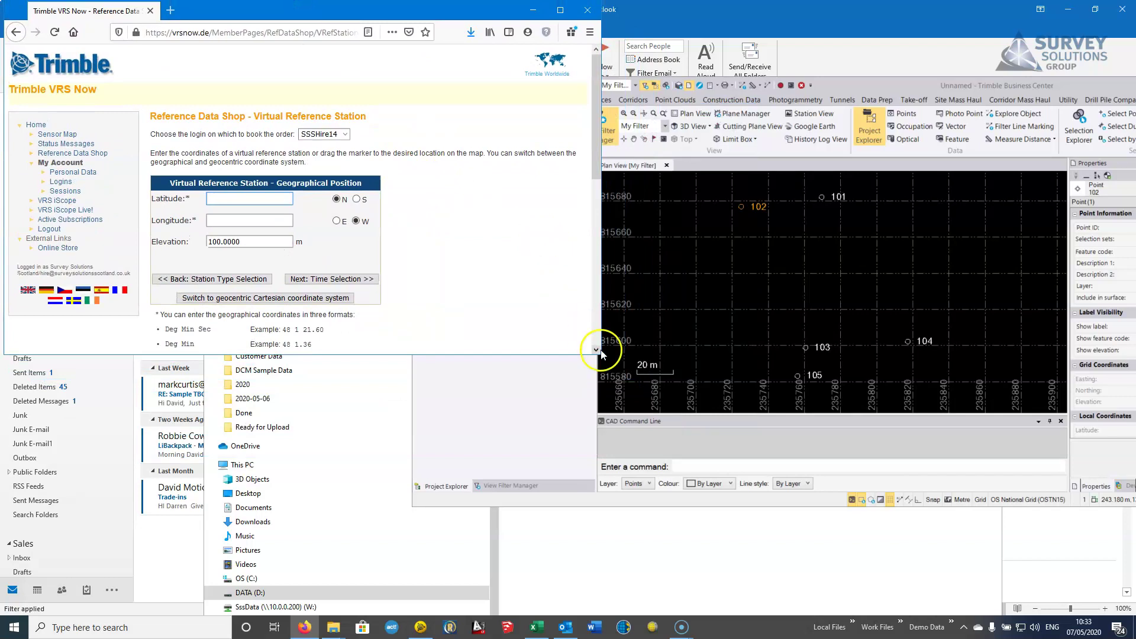
left_click_drag(597, 355, 581, 603)
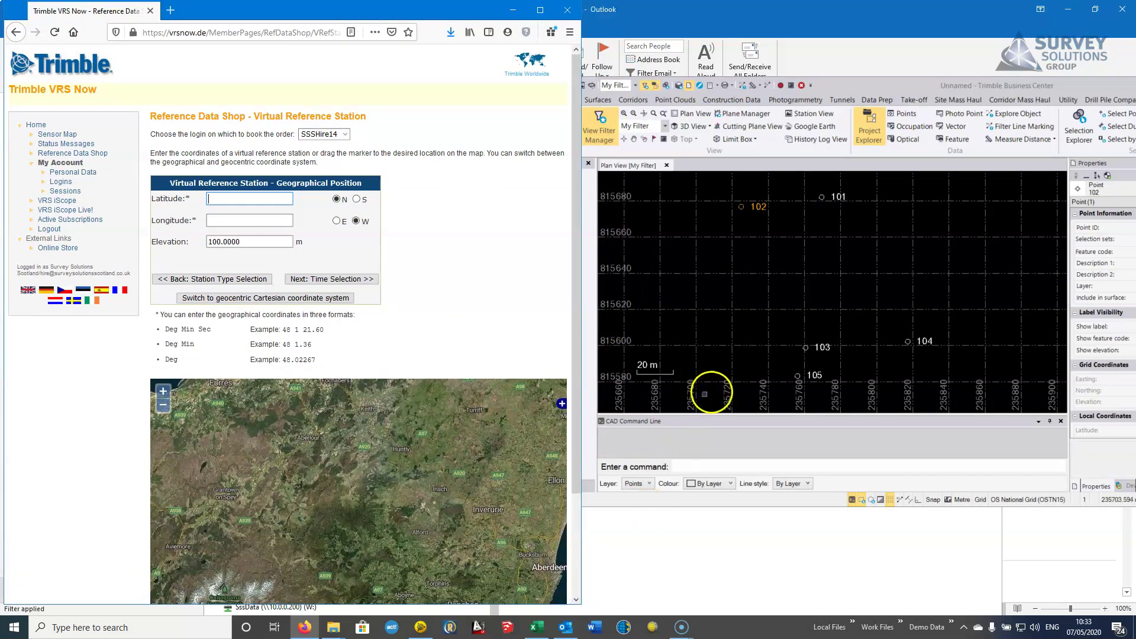
left_click_drag(1029, 85, 838, 84)
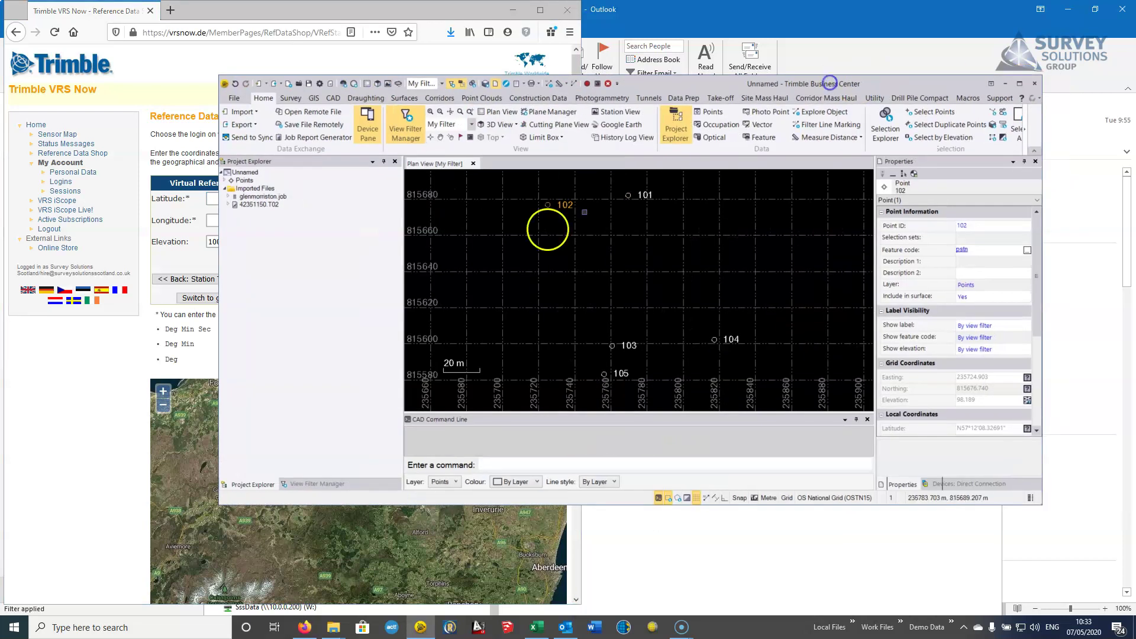
left_click_drag(218, 343, 534, 330)
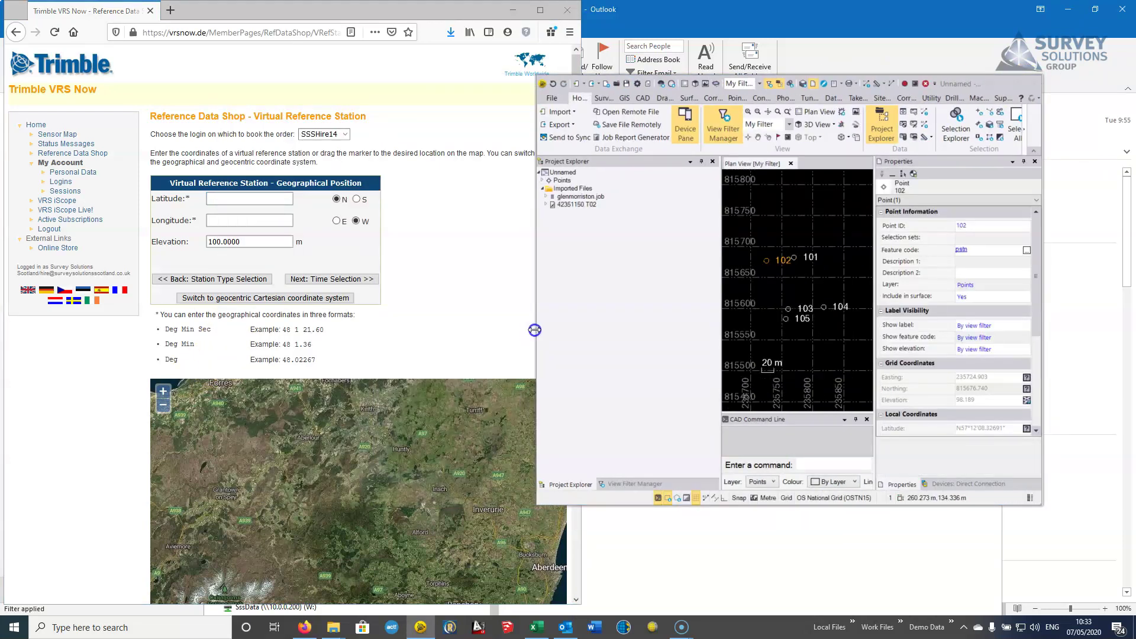
left_click_drag(954, 79, 991, 31)
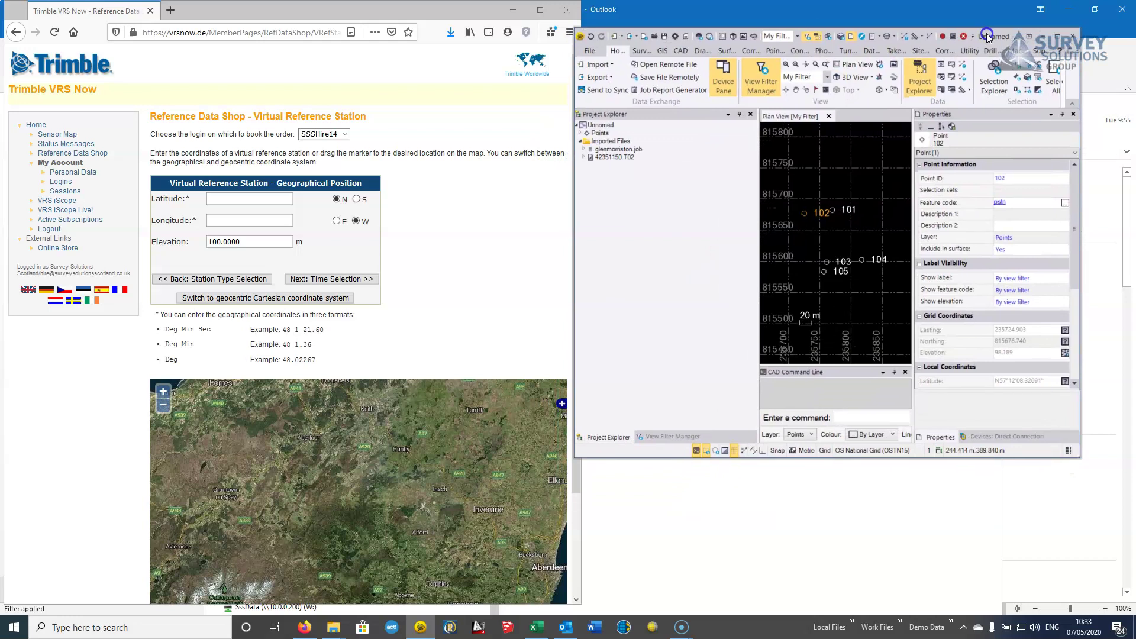
Enter latitude 57 12 08.3 and longitude 4 43 15.4 from point 102's properties
left_click(274, 197)
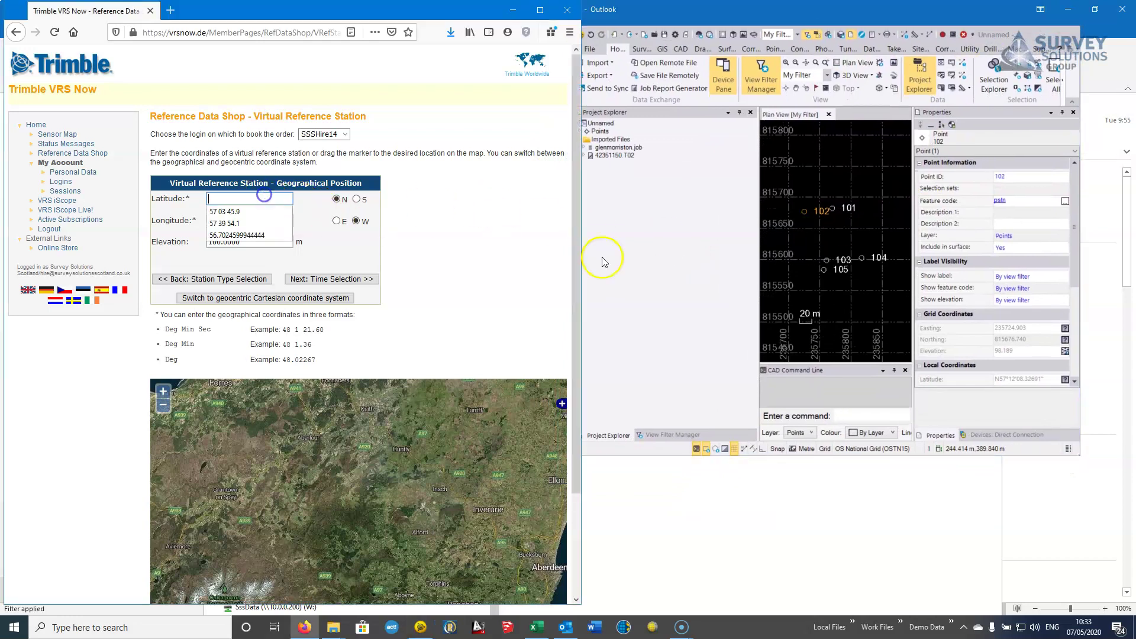
left_click(1075, 271)
scroll(1074, 274, "down", 3)
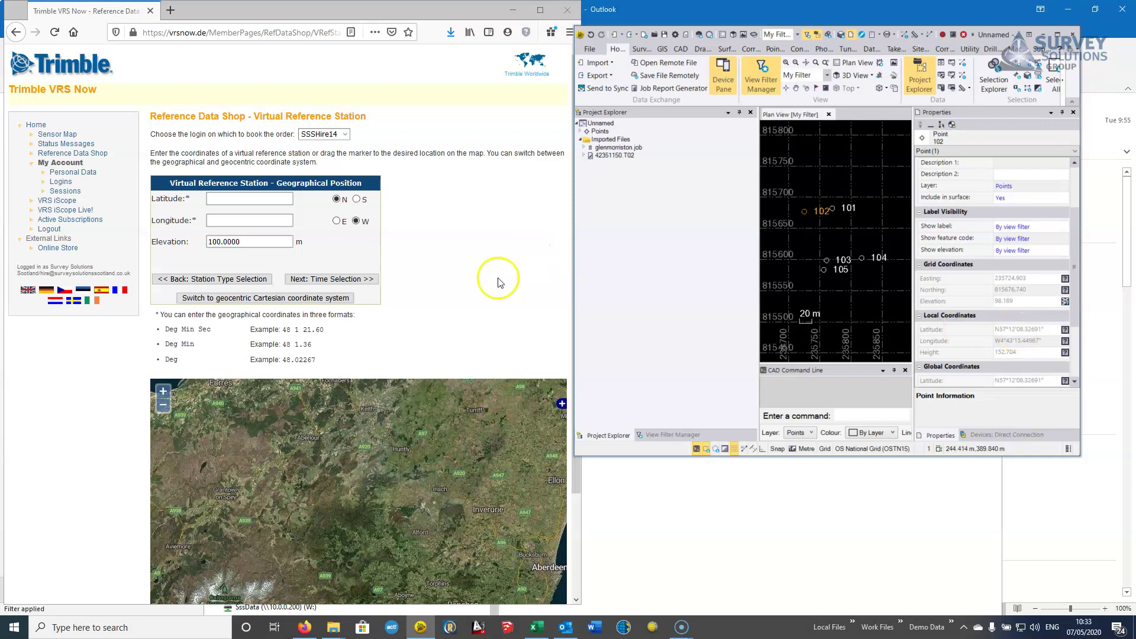
left_click(220, 199)
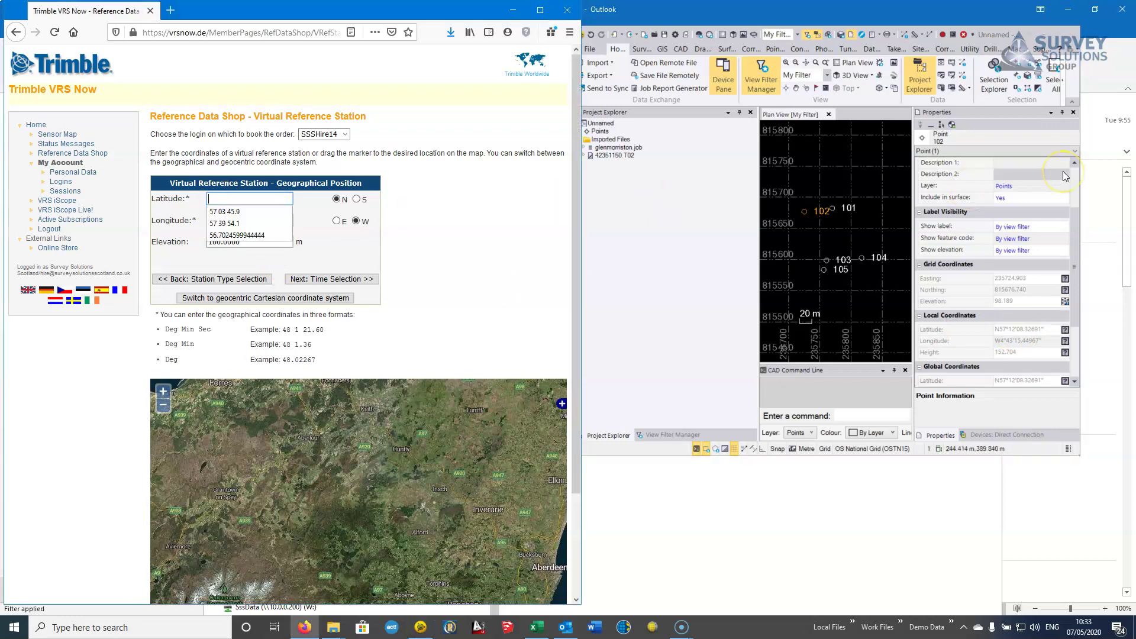
type("57 12 08.3")
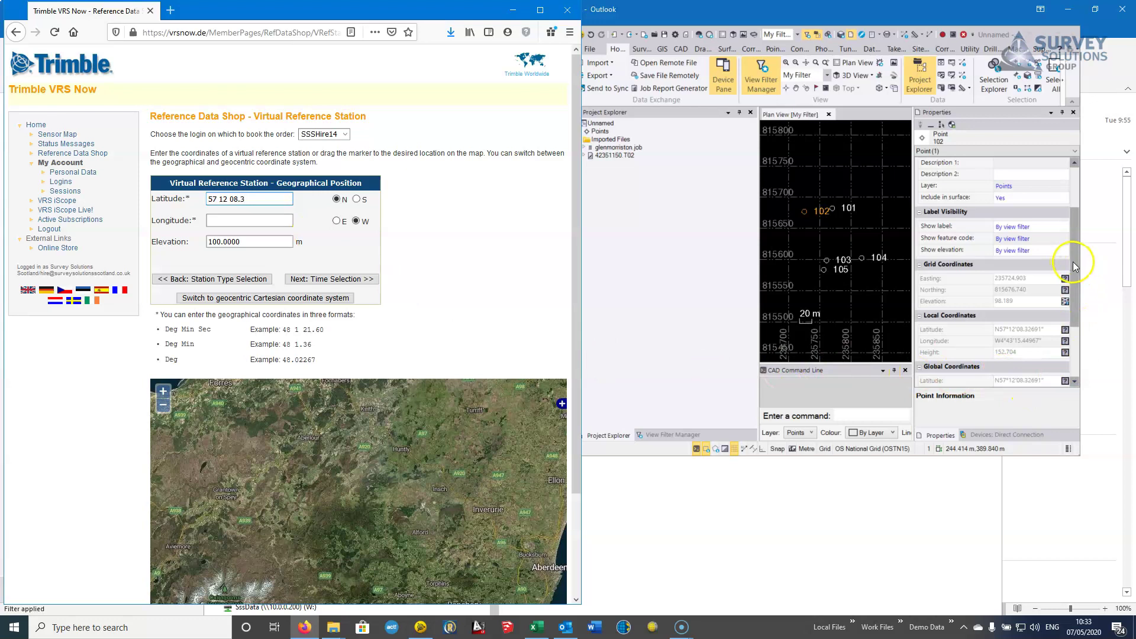
left_click_drag(1074, 265, 1073, 315)
left_click(220, 225)
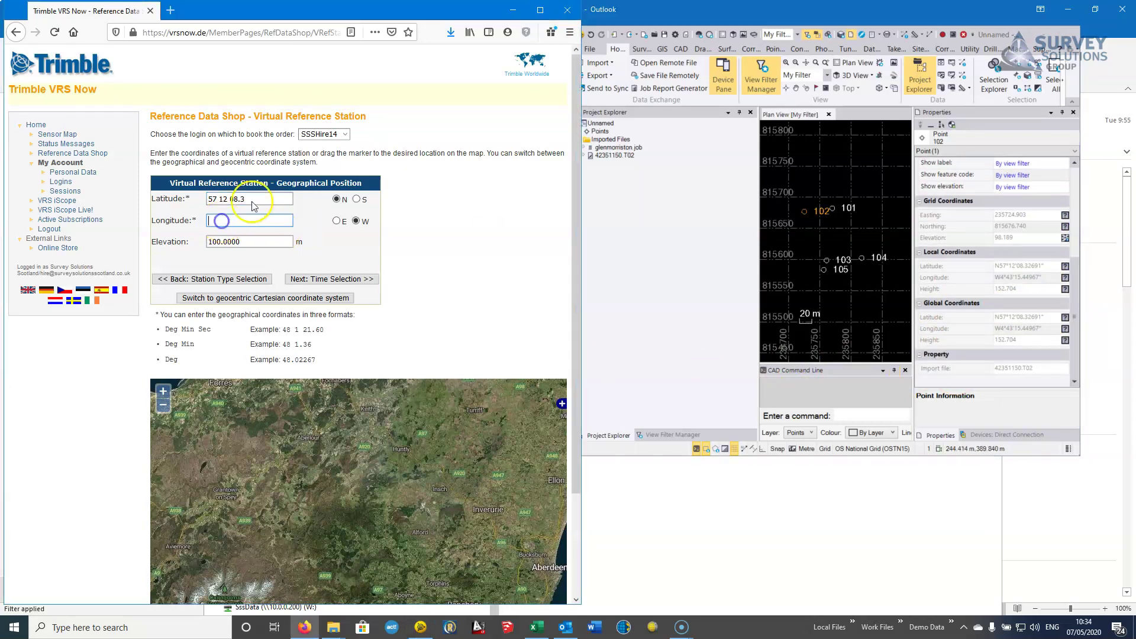
type("4 ")
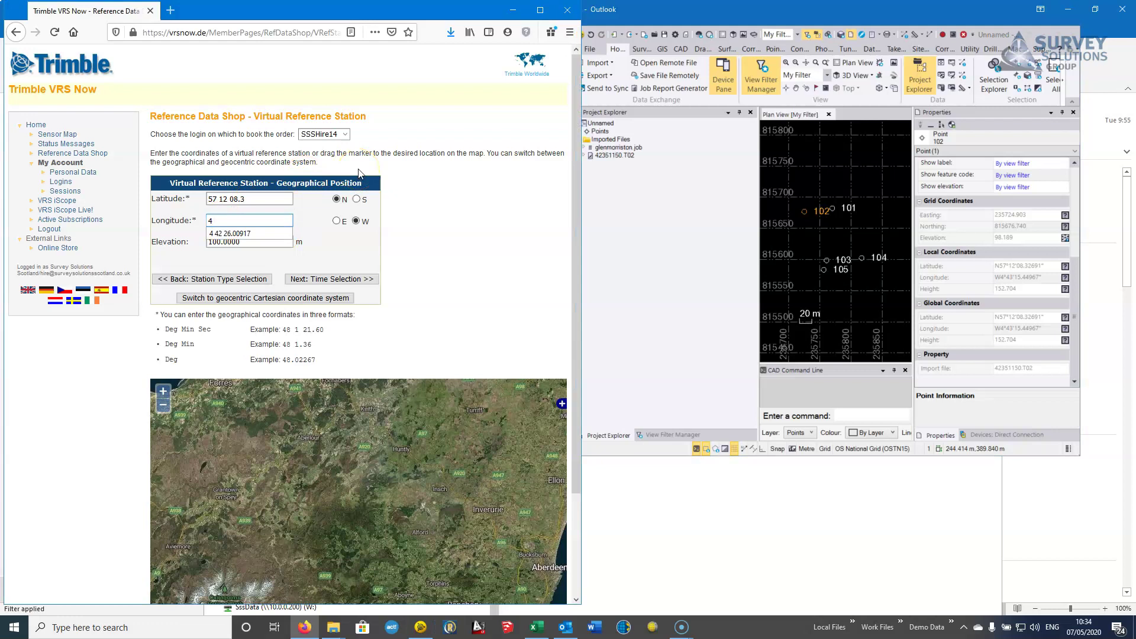
type("43 15")
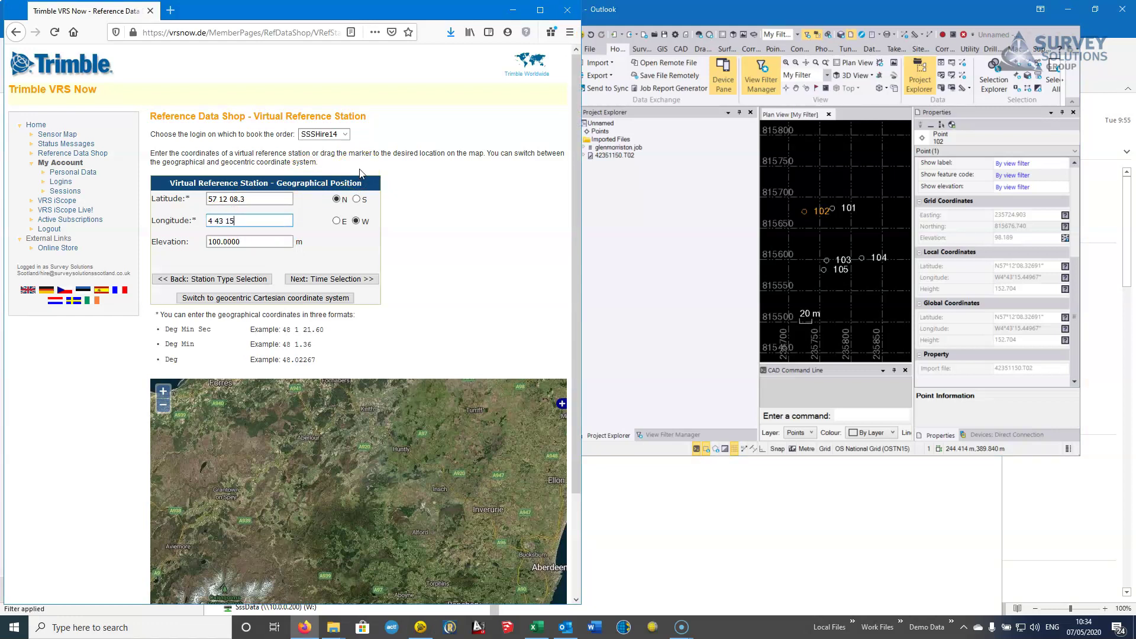
scroll(347, 398, "down", 2)
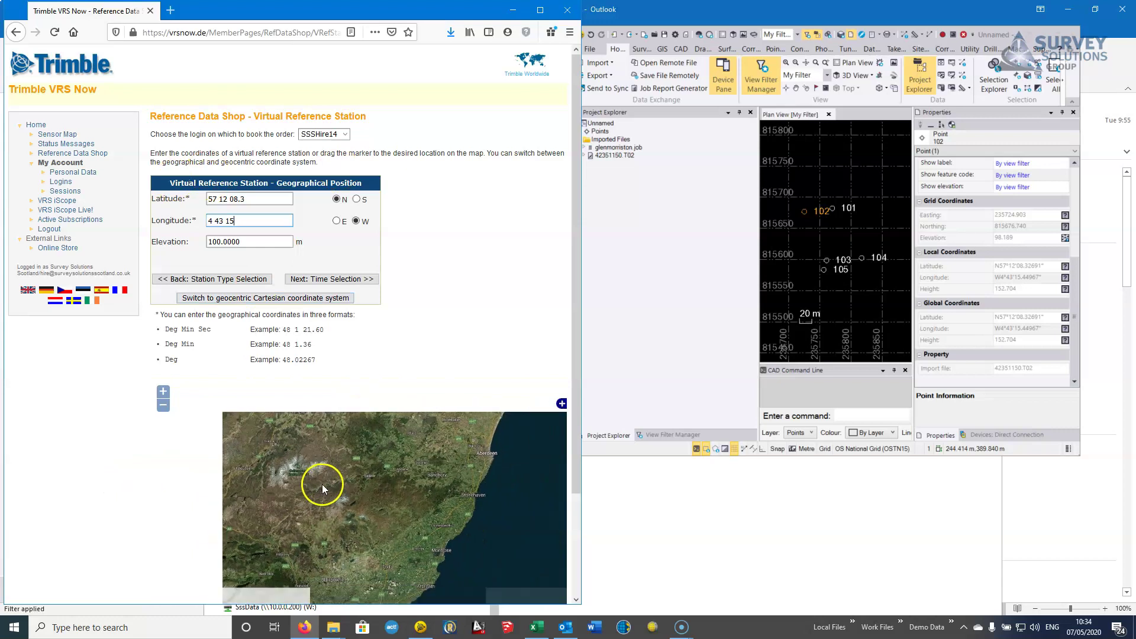
scroll(325, 494, "down", 4)
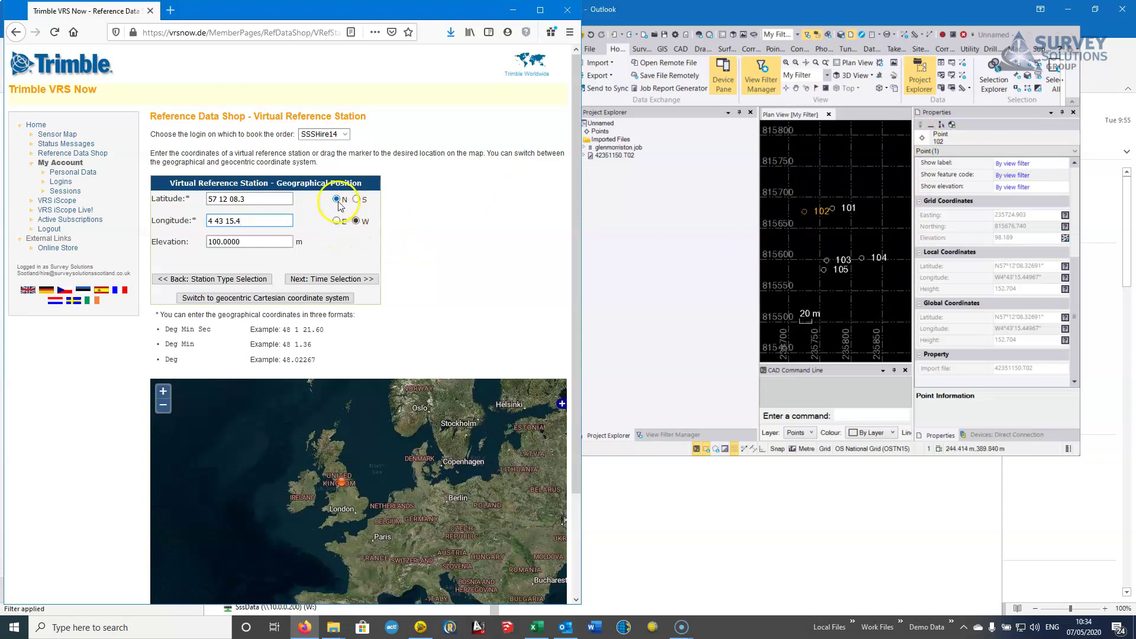
Enter elevation 152 m and continue to the Date & Time Selection page
key("Tab")
left_click(1011, 346)
left_click(1002, 291)
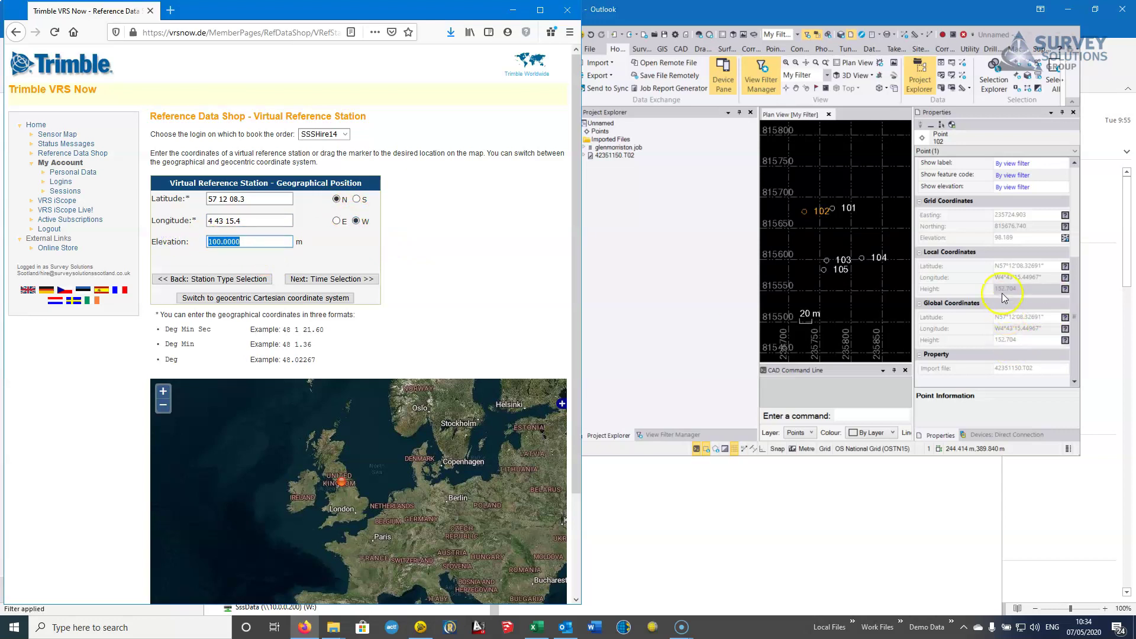
left_click(178, 242)
type("152")
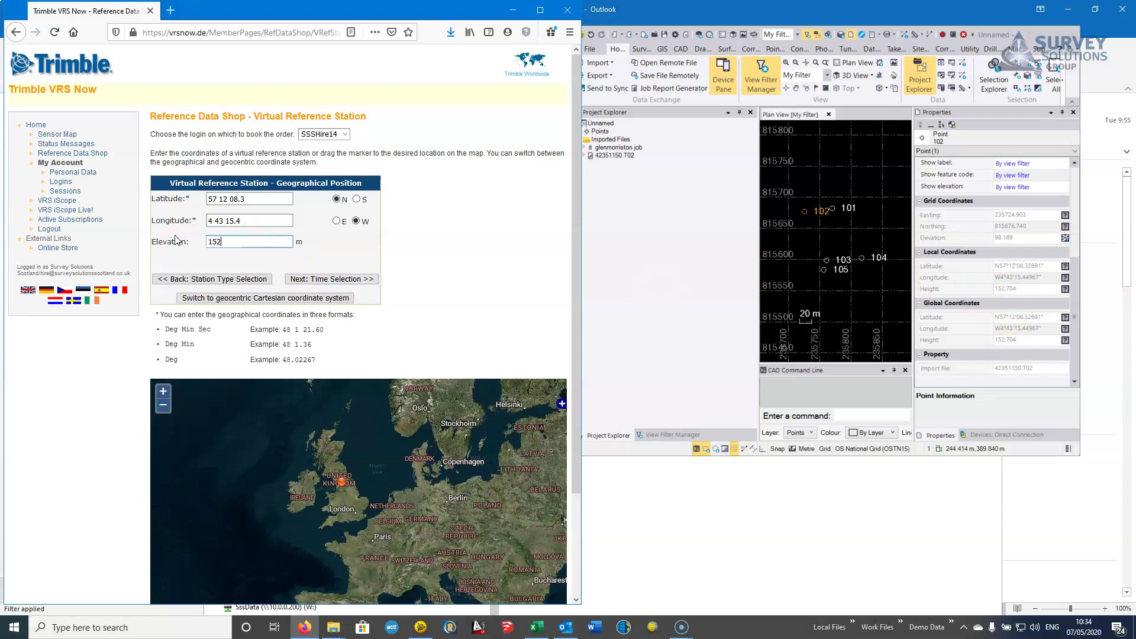
left_click(255, 220)
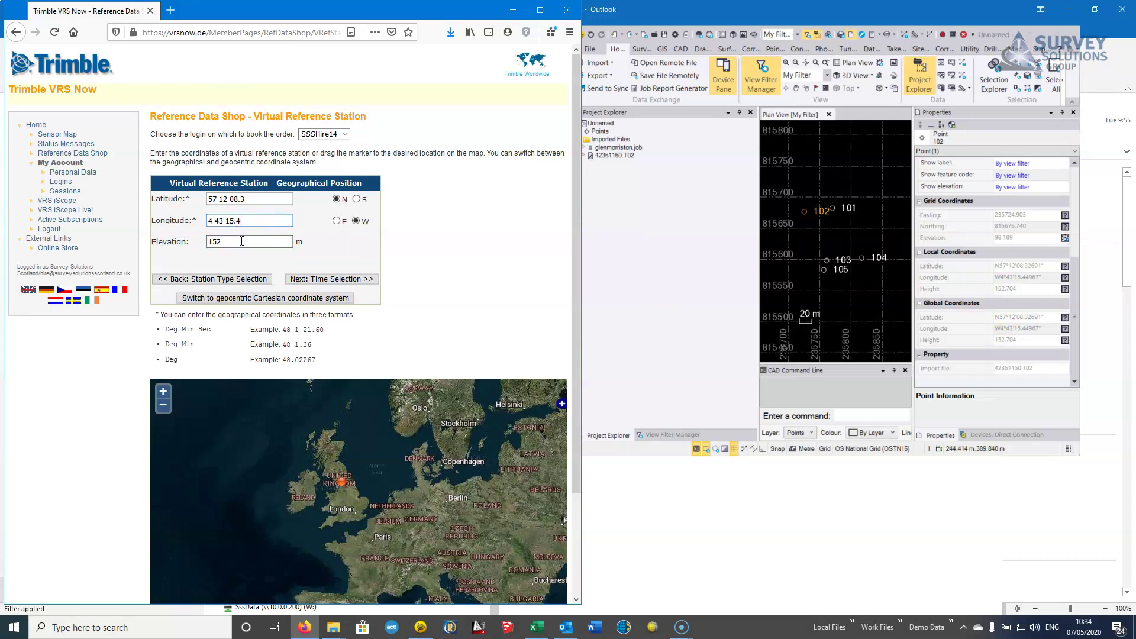
left_click(240, 241)
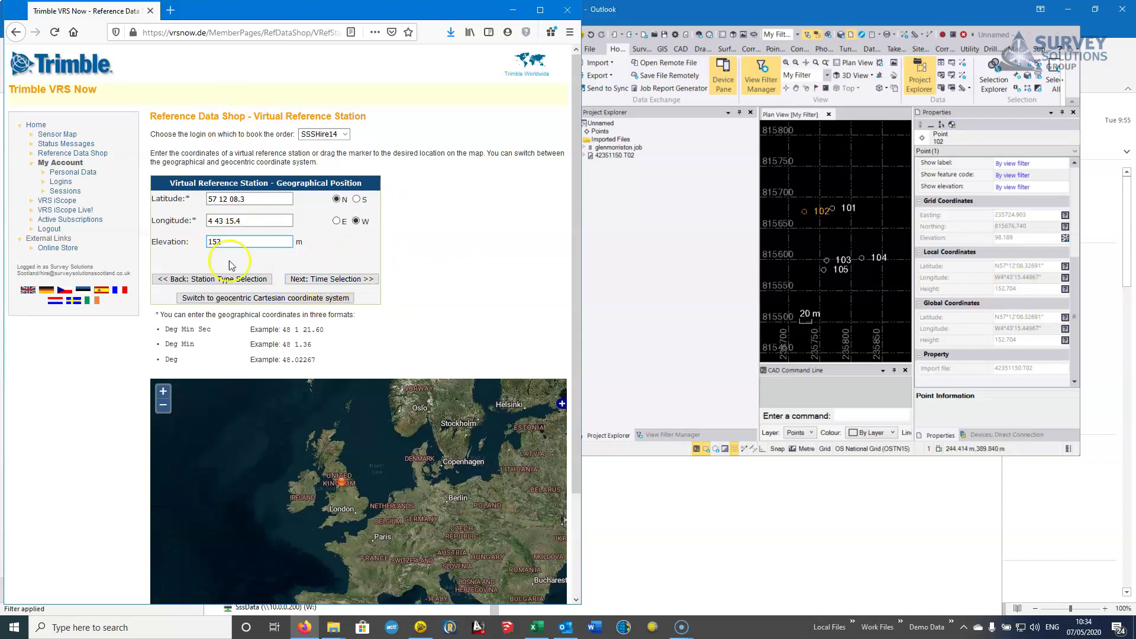
left_click(333, 279)
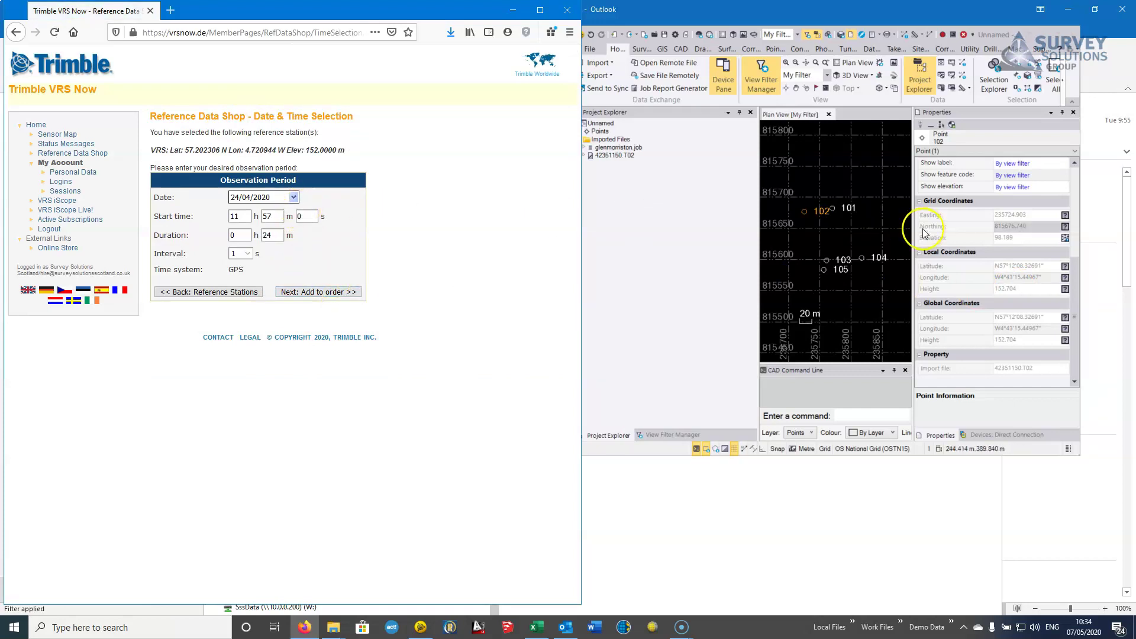
Expand and select 42351150.T02, scrolling Properties to its satellite start, end and duration
left_click(583, 155)
left_click(604, 156)
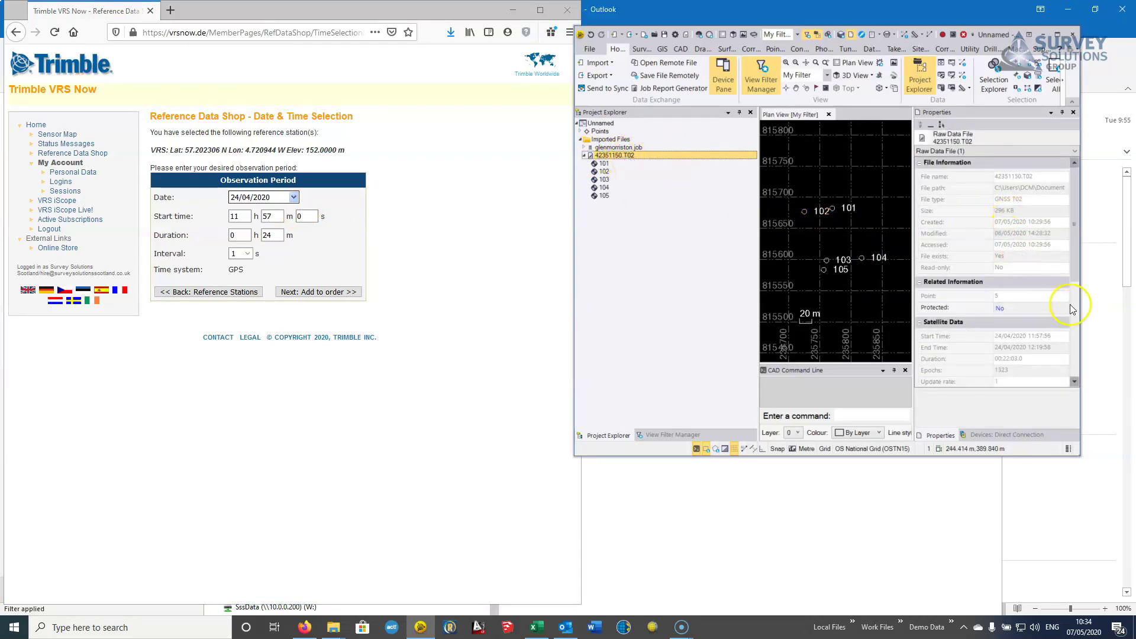
left_click_drag(1075, 261, 1077, 364)
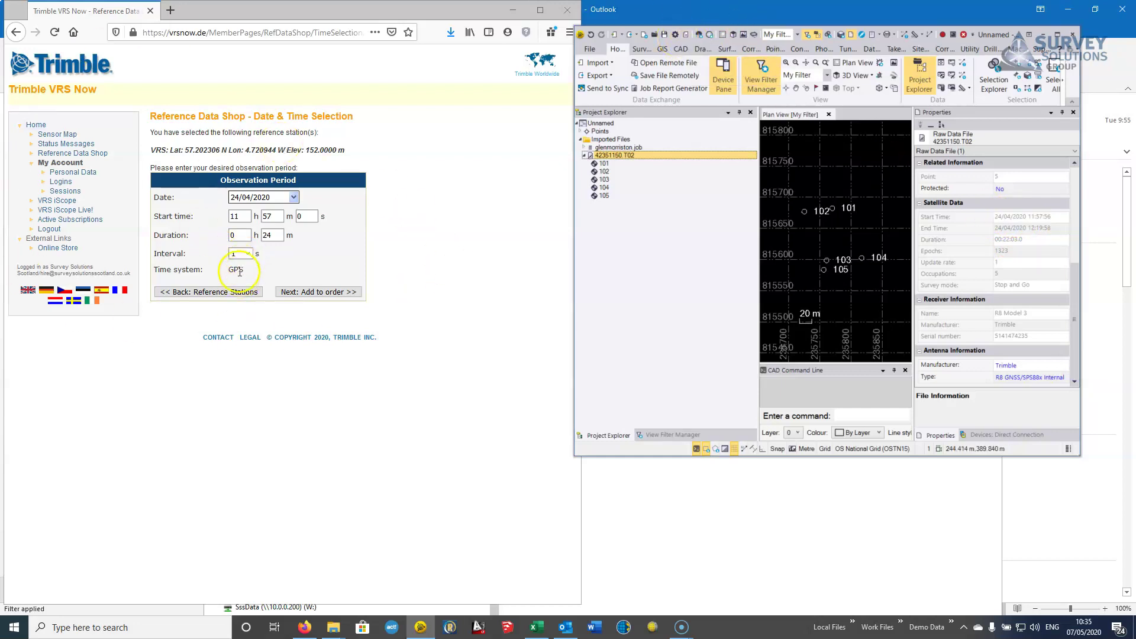
In Project Settings, leave the GPS Time display format on GPS and confirm
left_click(675, 34)
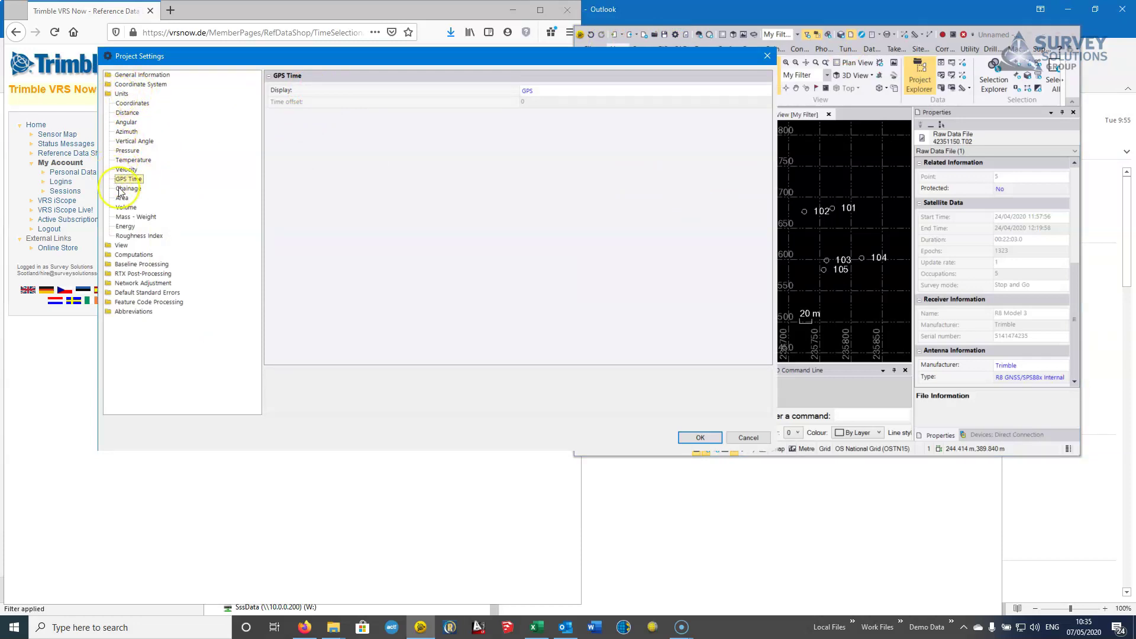
left_click(549, 91)
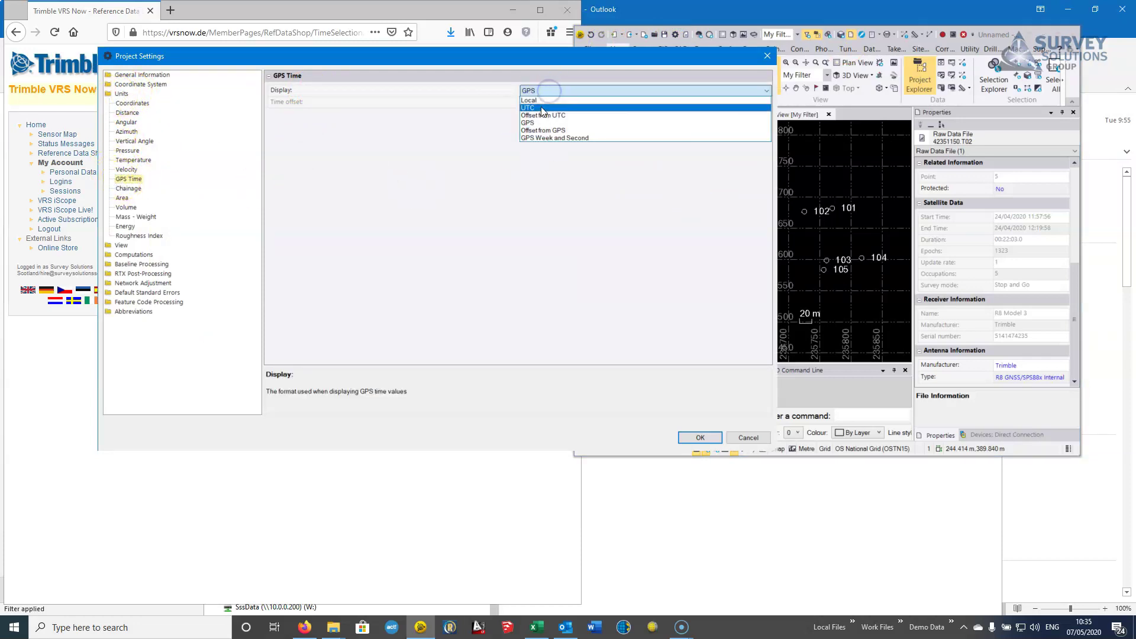
left_click(542, 100)
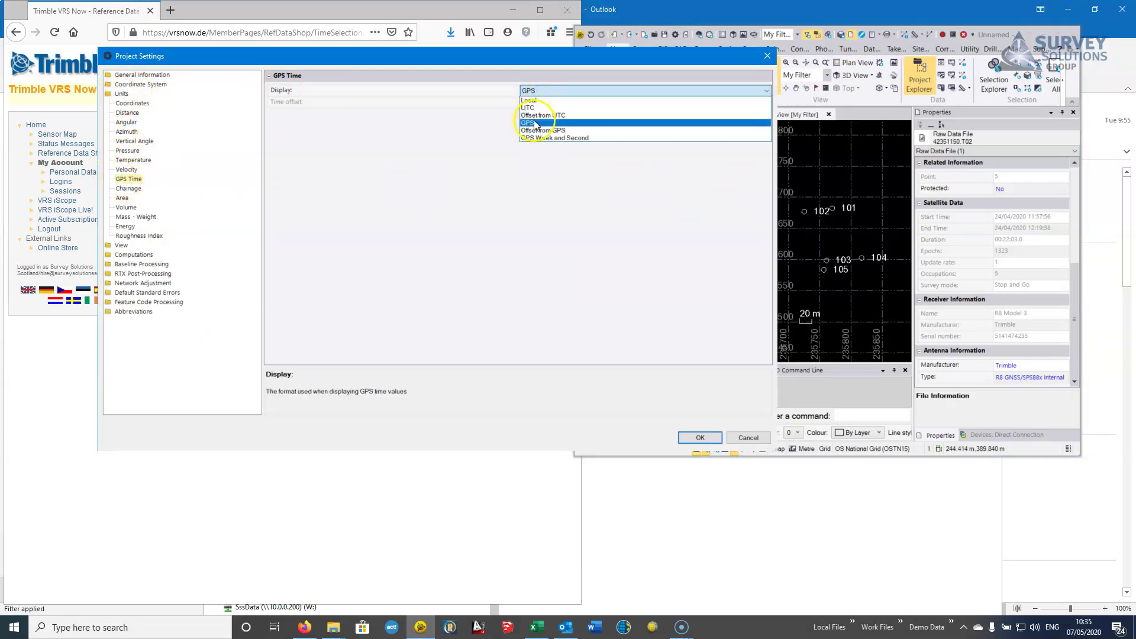
left_click(535, 123)
left_click(700, 436)
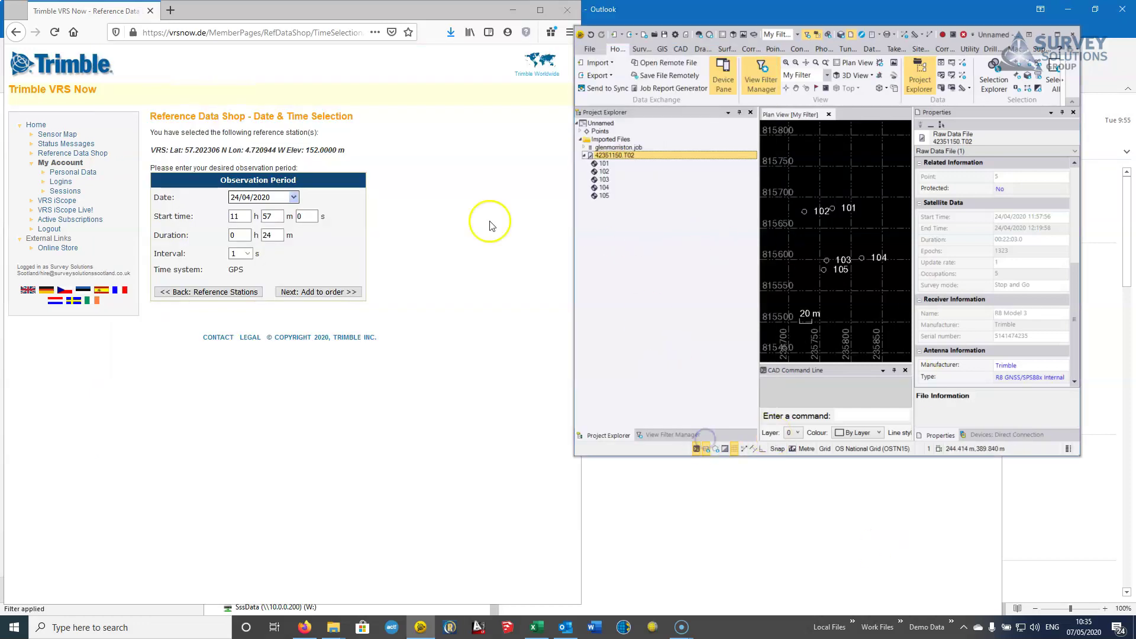
Add the 24/04/2020 11:57 VRS observation, 24 minutes at 1-second interval, to the order
left_click(1024, 258)
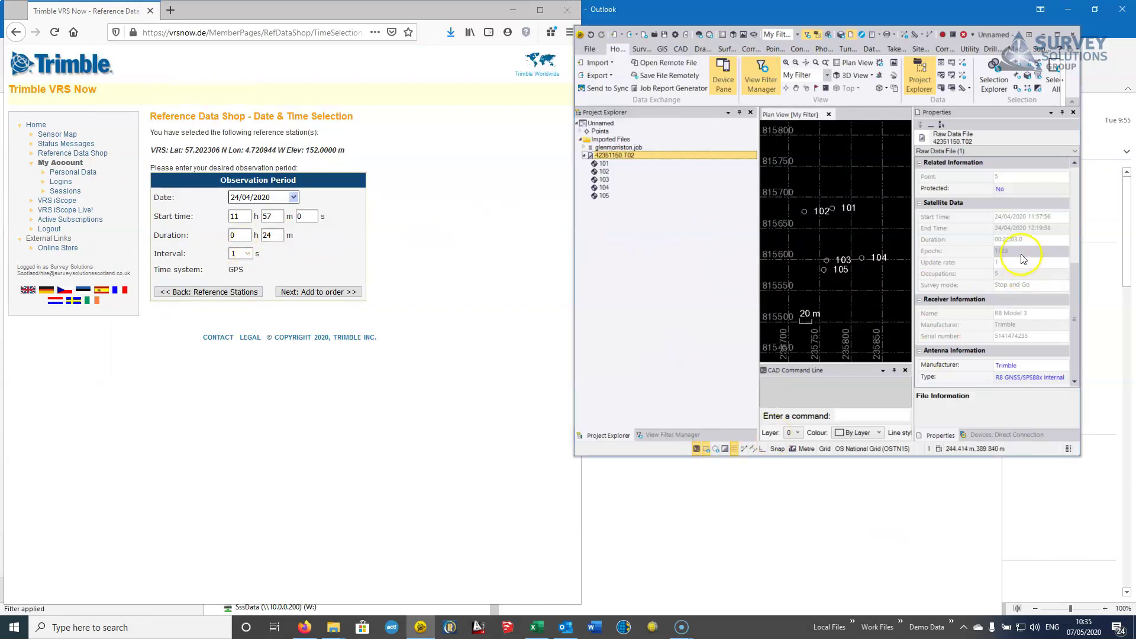
left_click(277, 233)
left_click(248, 256)
left_click(317, 293)
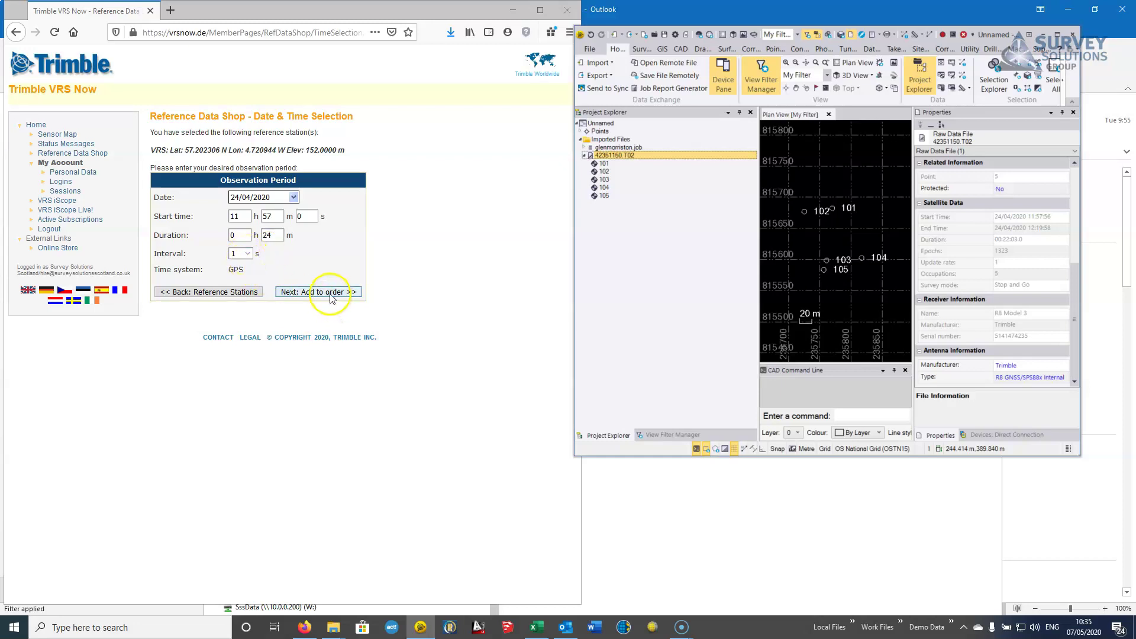
left_click(332, 293)
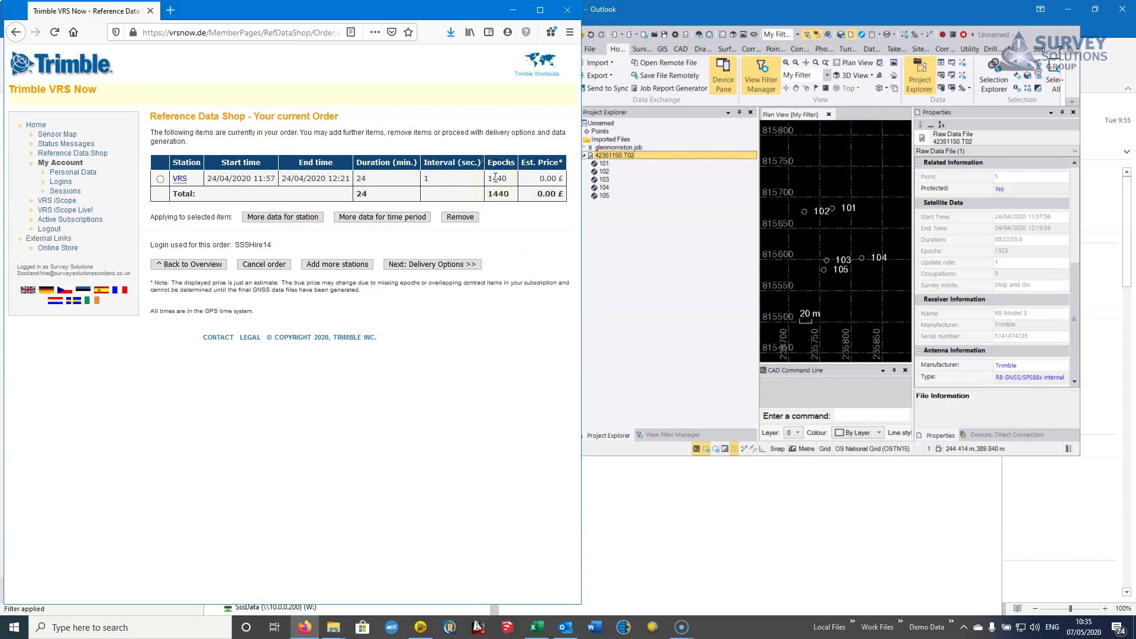
Keep T02 as the download file format and generate the VRS reference data
left_click(421, 267)
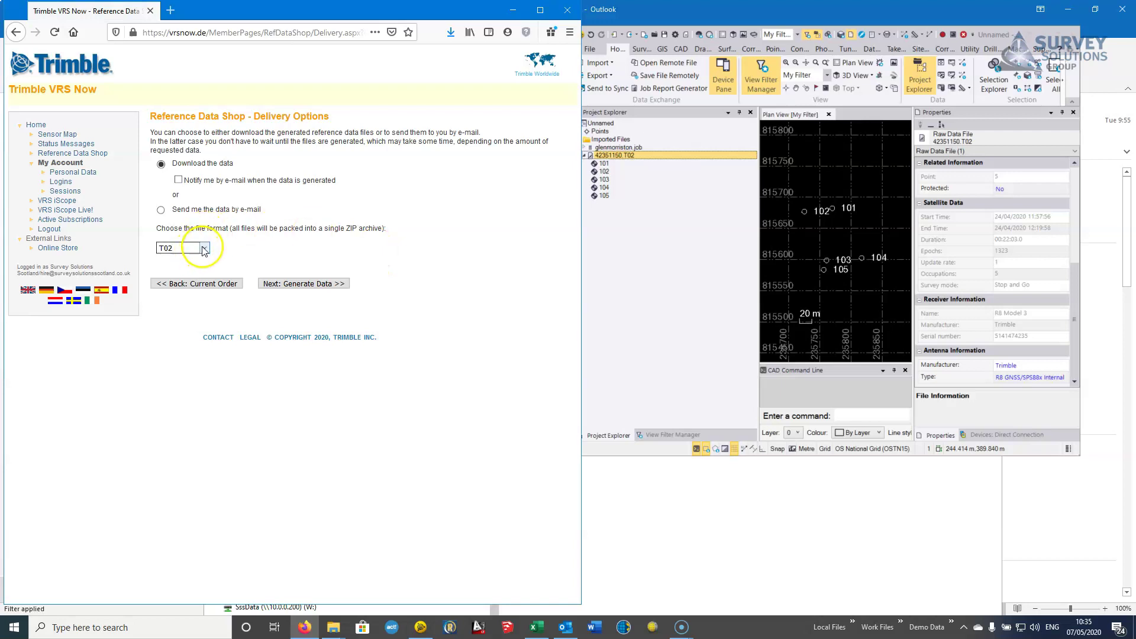
left_click(203, 247)
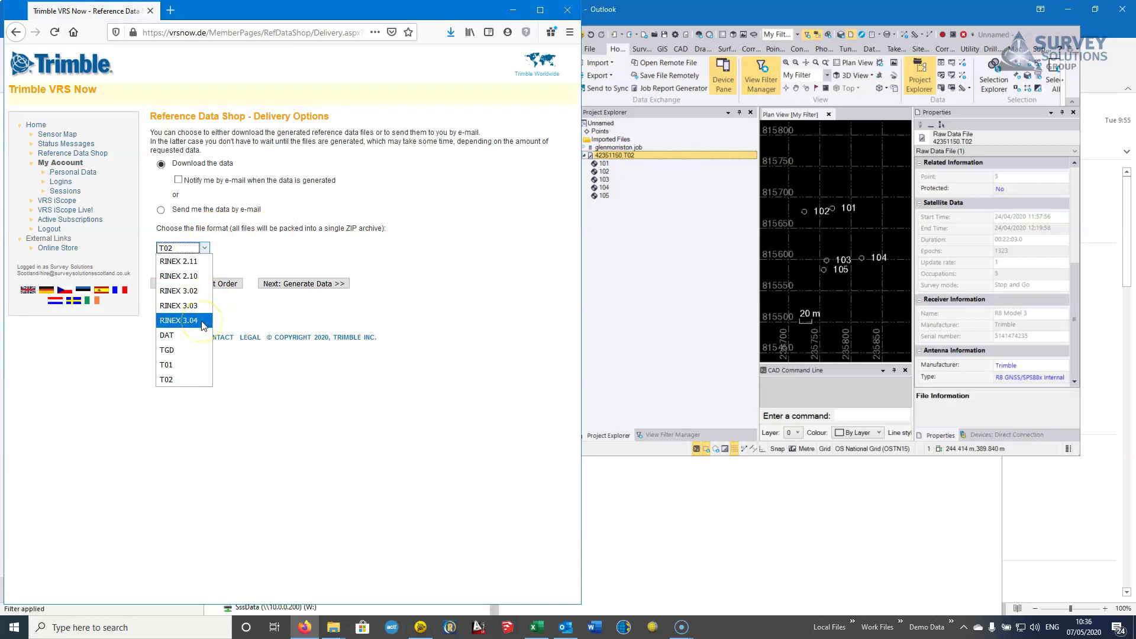
left_click(177, 379)
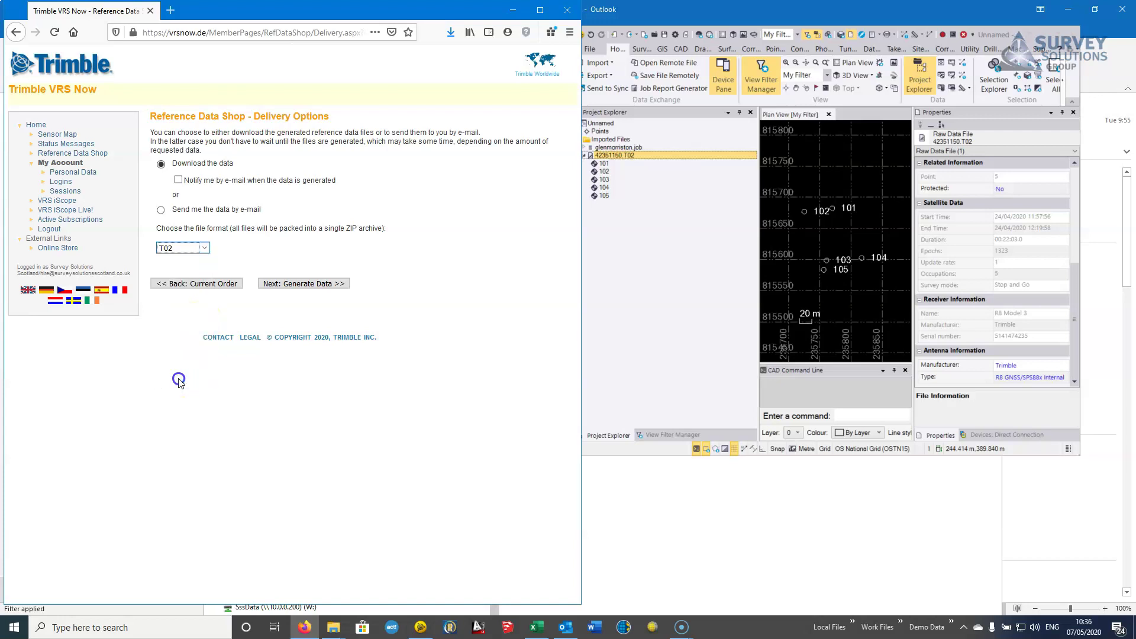
left_click(206, 251)
left_click(287, 283)
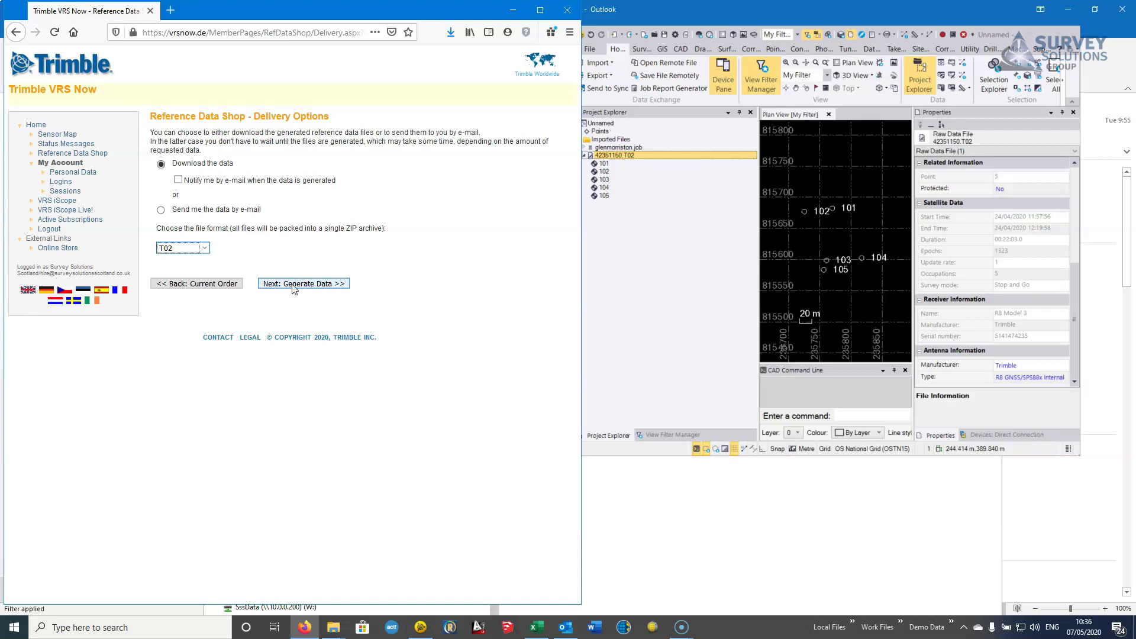
left_click(292, 288)
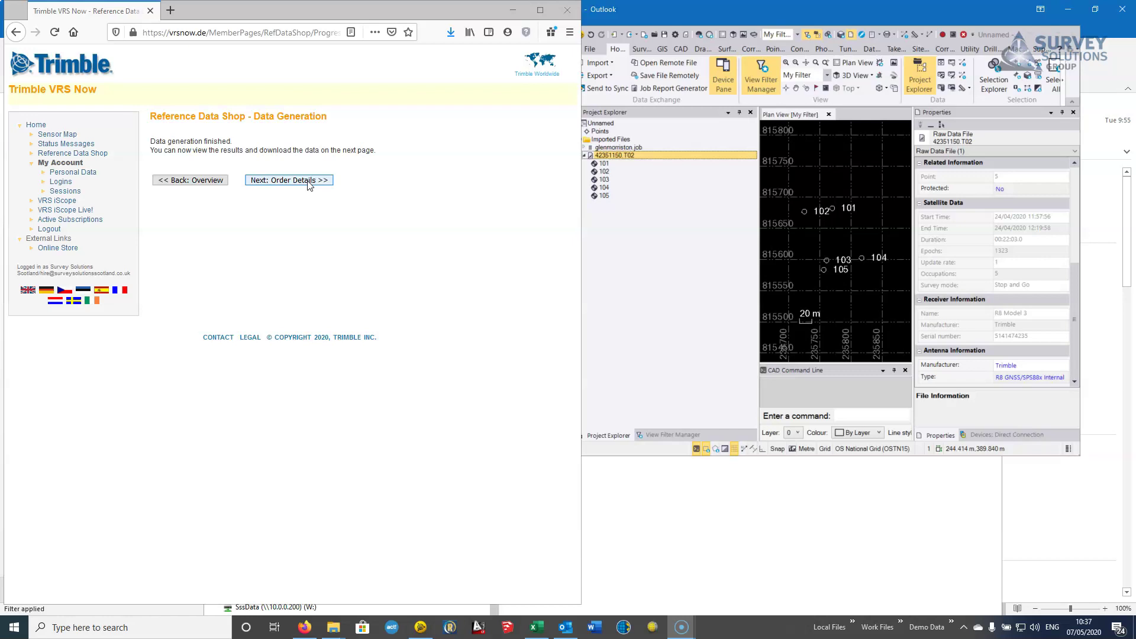
Download Order #85's package, saving Order_85.zip into the 2020 Example - 5 points folder
left_click(265, 181)
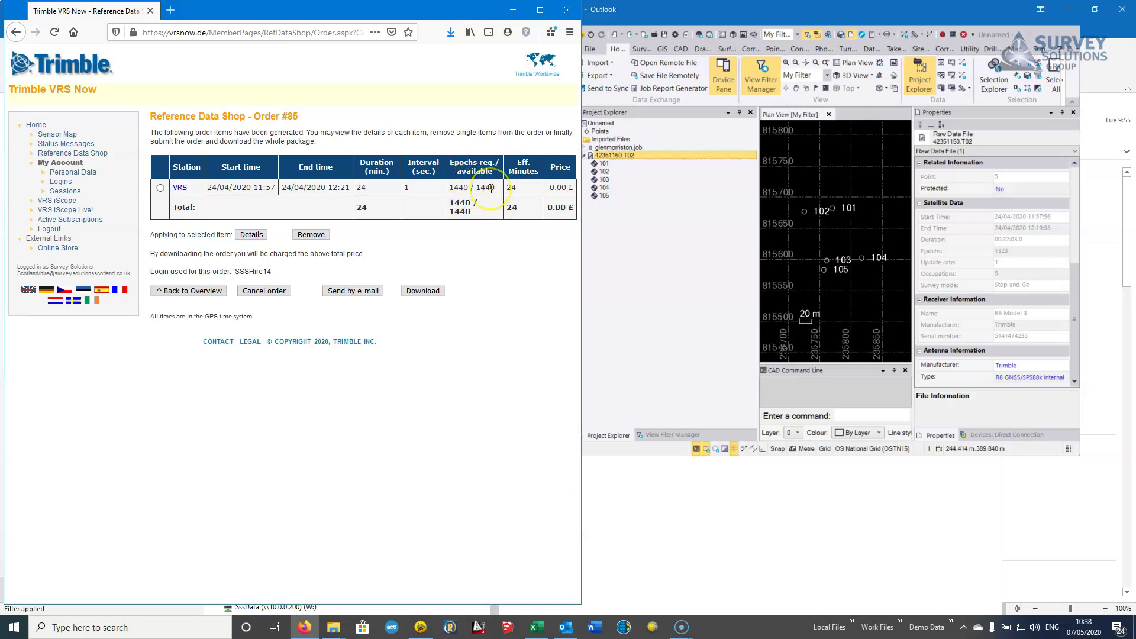
left_click(423, 291)
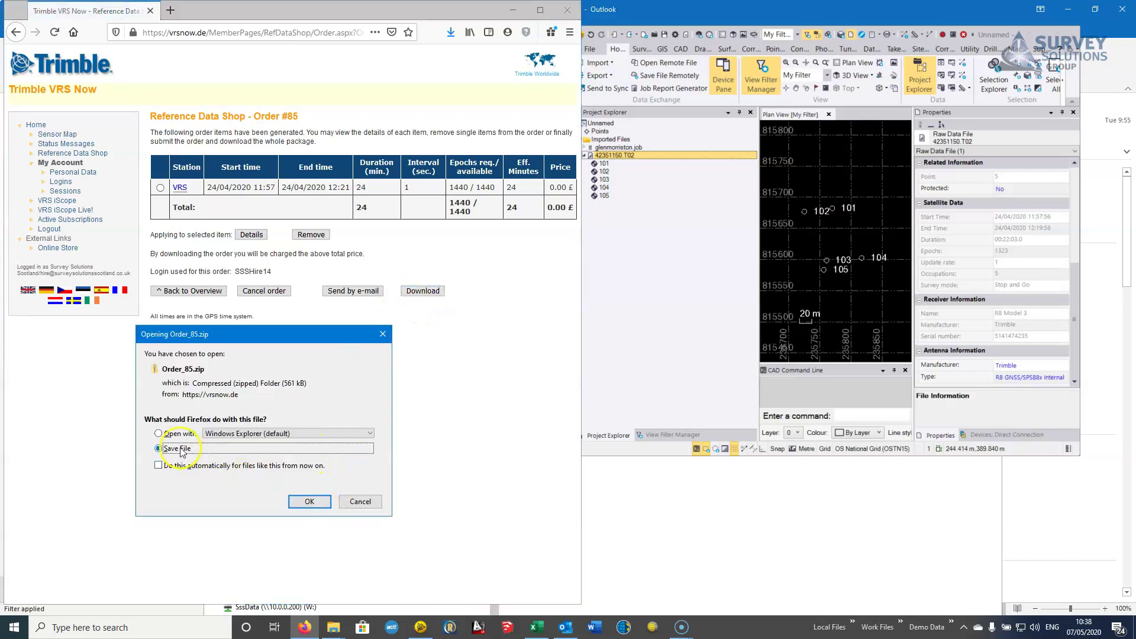
left_click(308, 500)
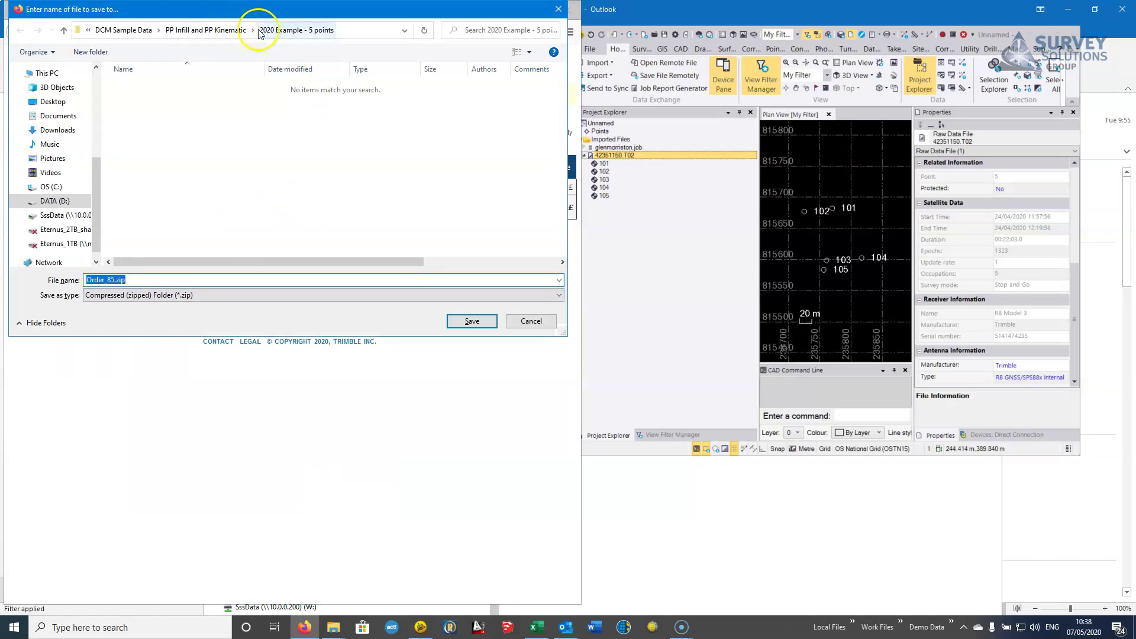
left_click(468, 320)
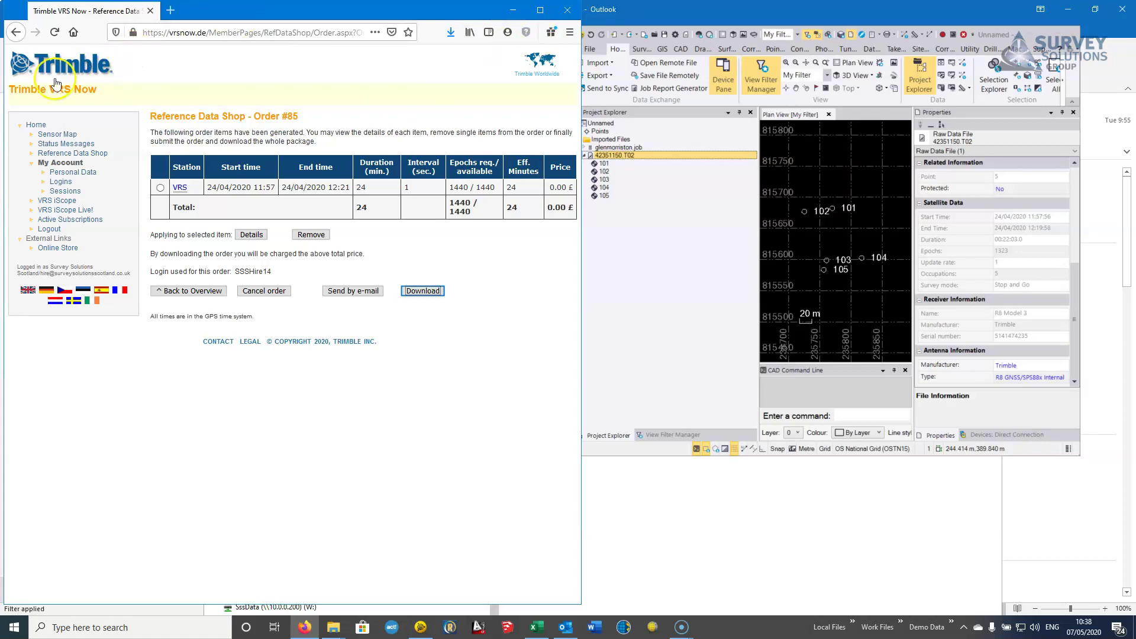
Minimize Firefox and maximize the Business Center window
left_click(525, 18)
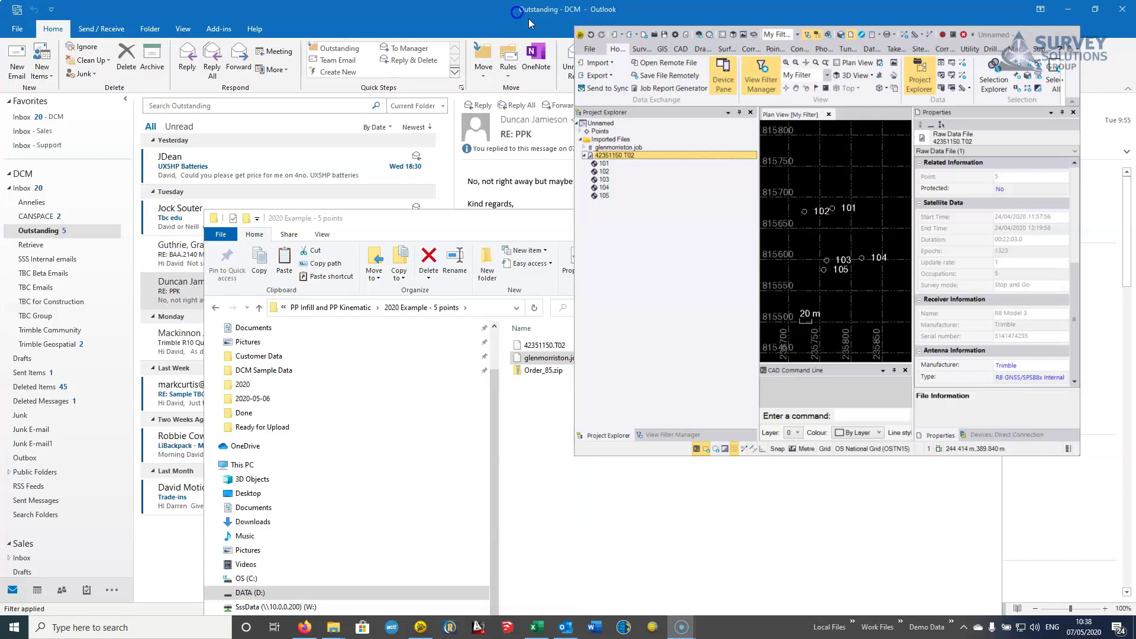
left_click(626, 16)
double_click(999, 36)
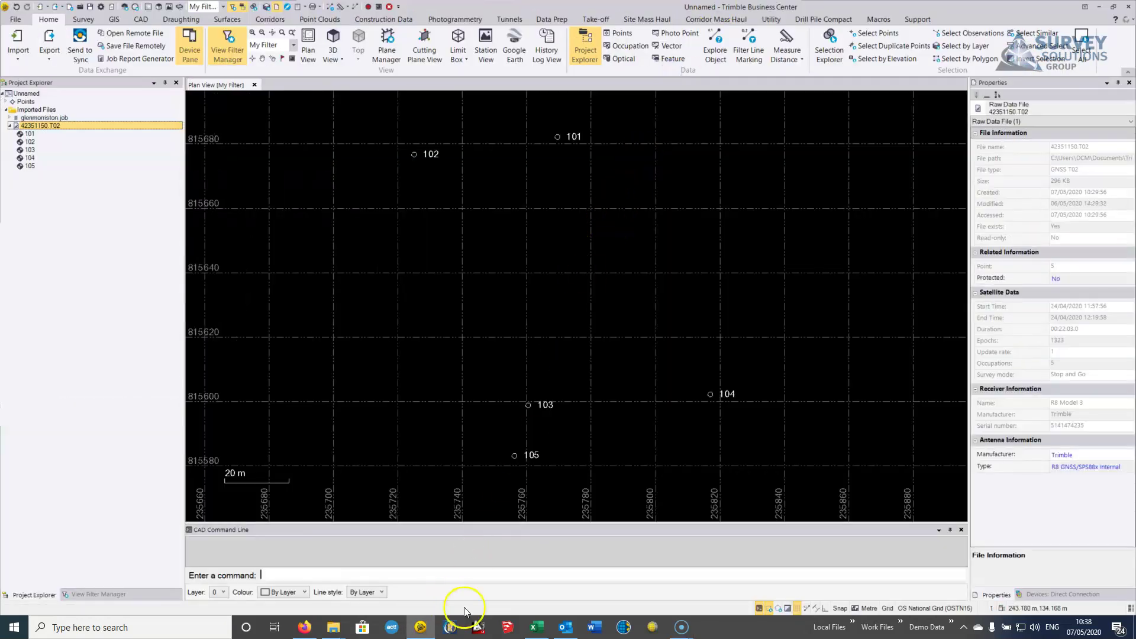
Drag Order_85.zip from the 2020 Example - 5 points folder into the Business Center plan view
mouse_move(333, 627)
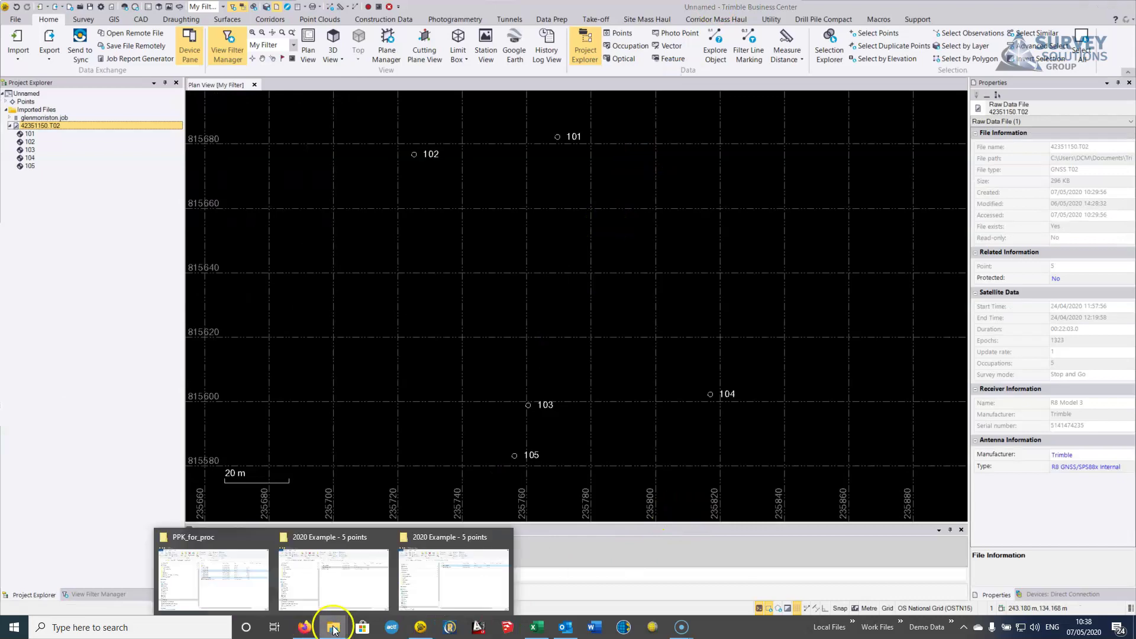
left_click(461, 573)
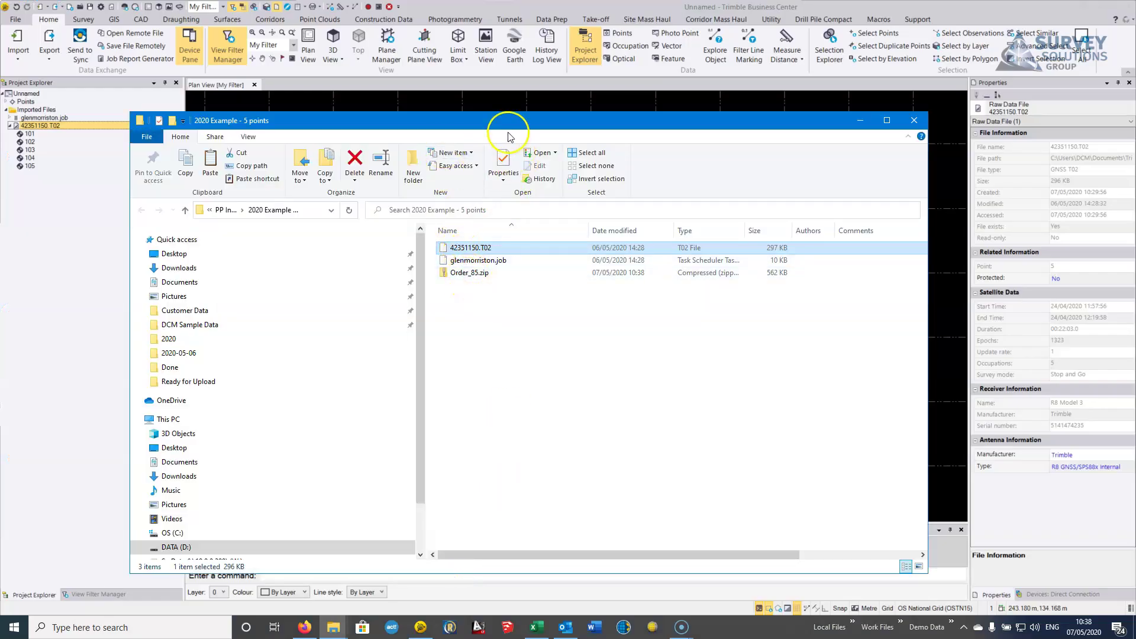
left_click_drag(509, 124, 501, 281)
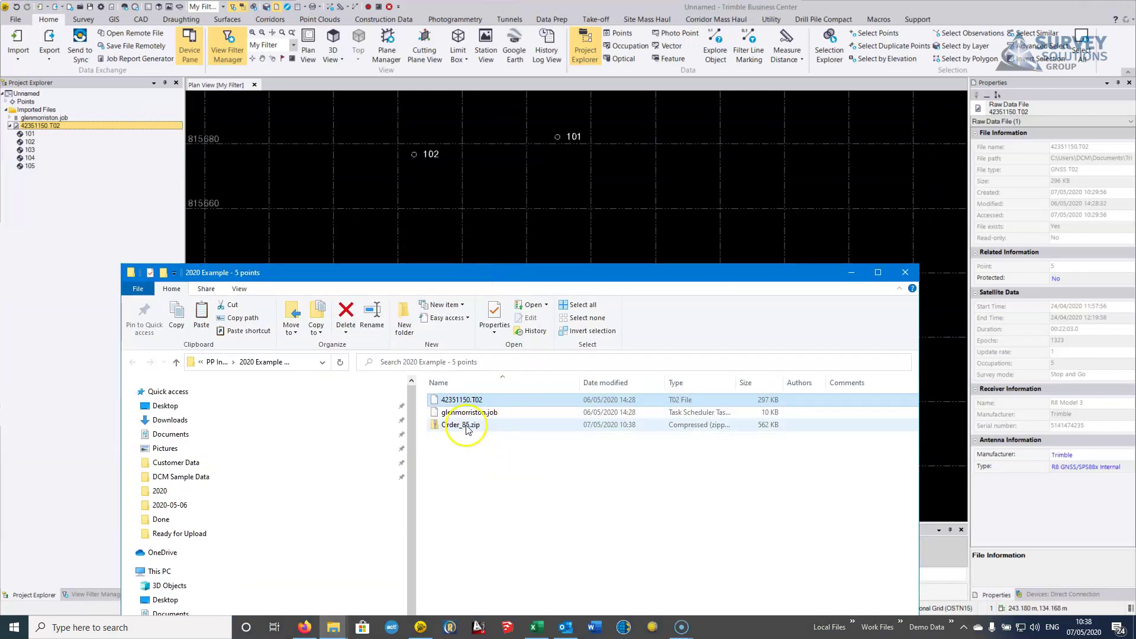
left_click_drag(460, 424, 629, 207)
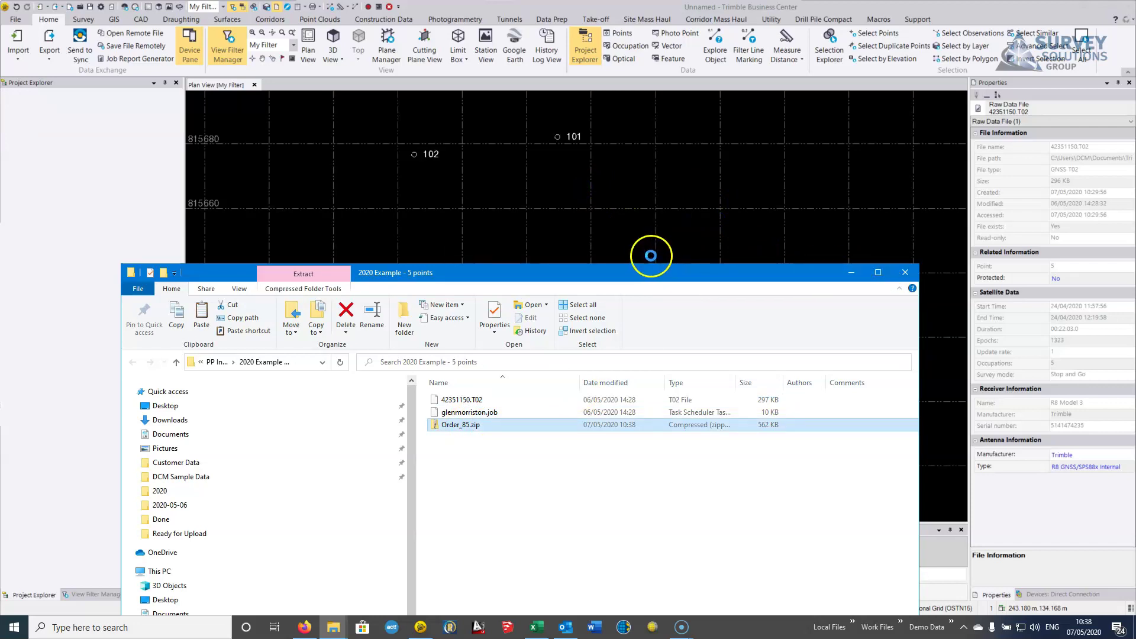
left_click(622, 188)
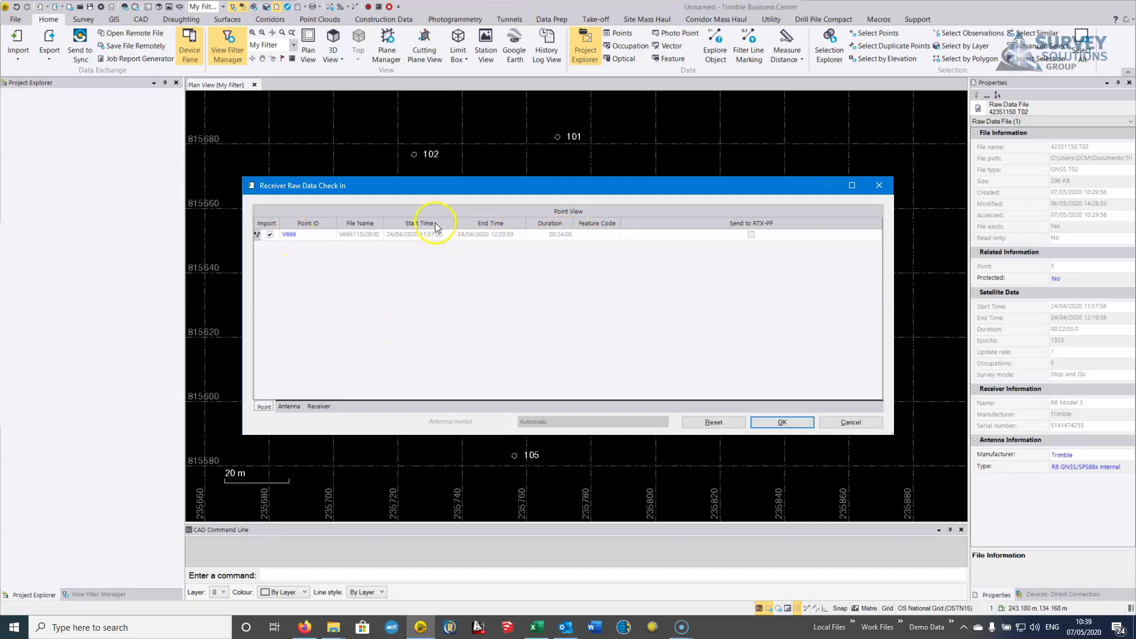
Review V666's antenna details, leaving the antenna manufacturer as Leica
left_click(287, 408)
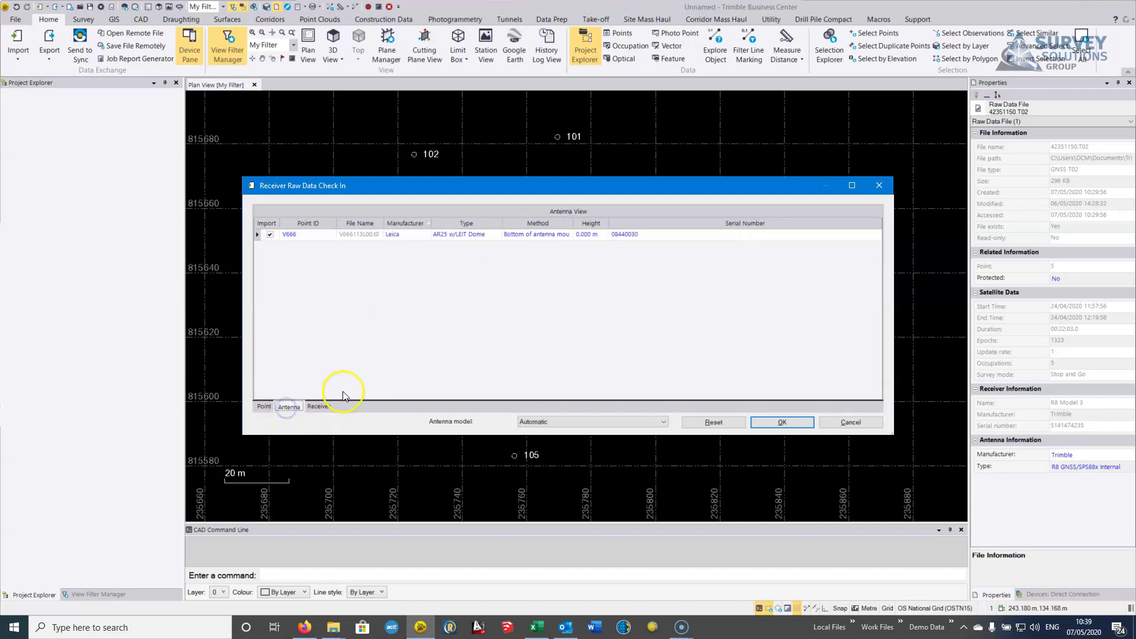
left_click(409, 236)
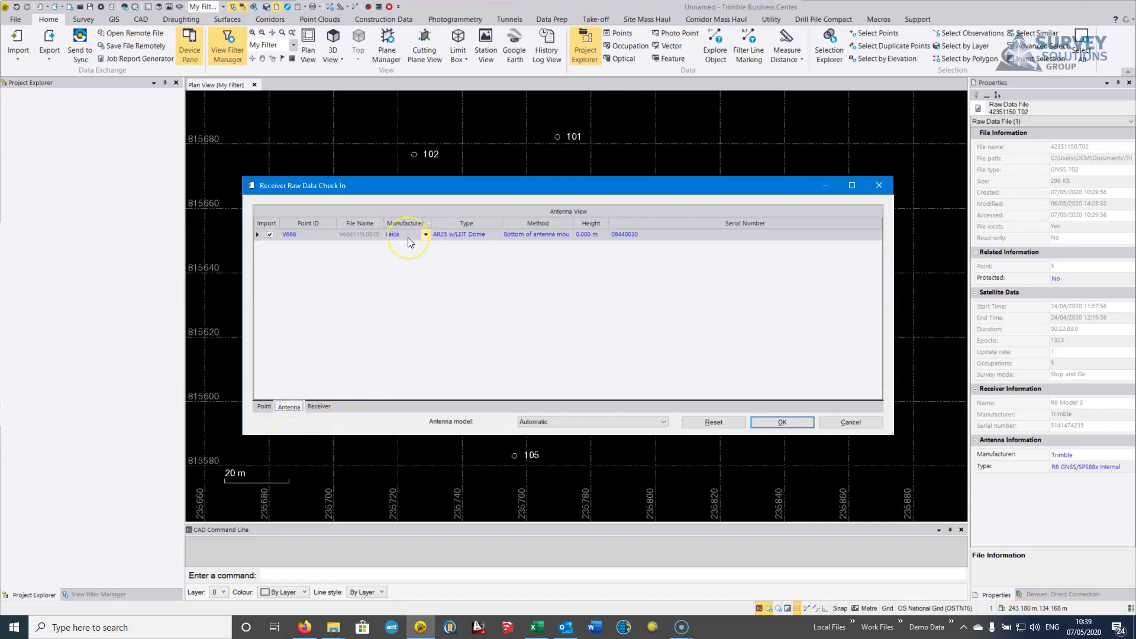
left_click(395, 248)
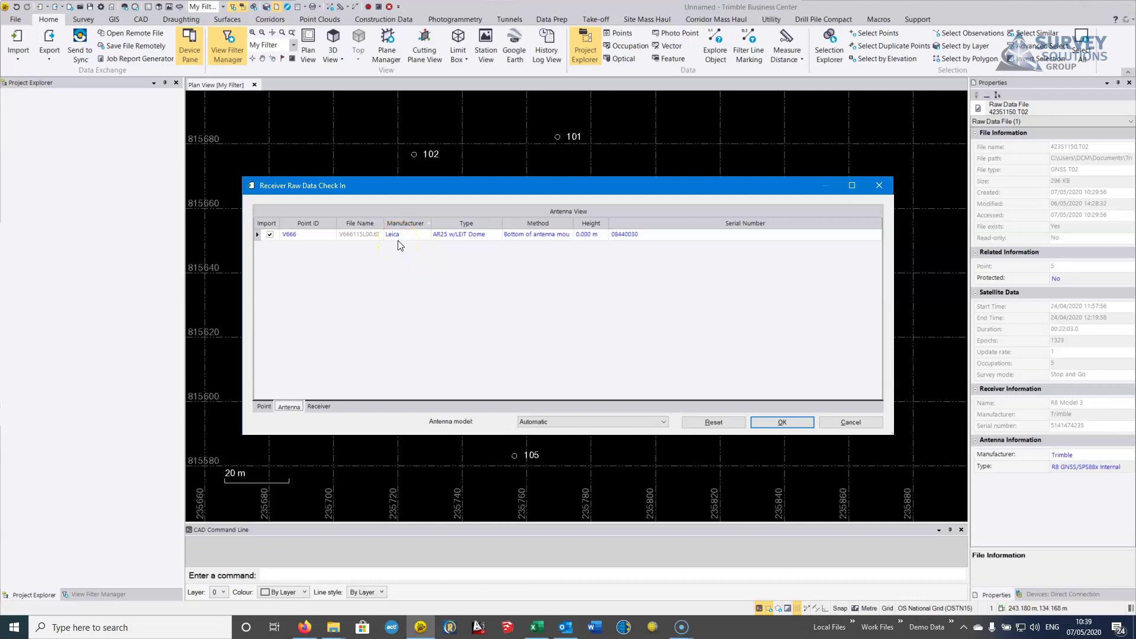
Set V666's receiver to a Trimble Alloy with a single base station reference type
left_click(320, 407)
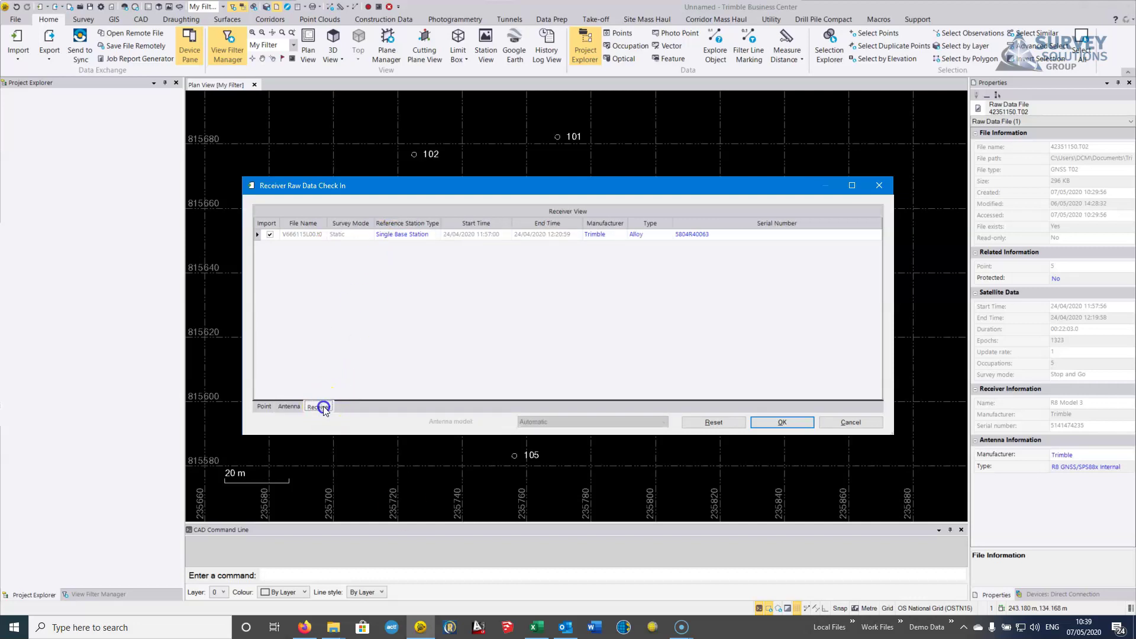
left_click(610, 238)
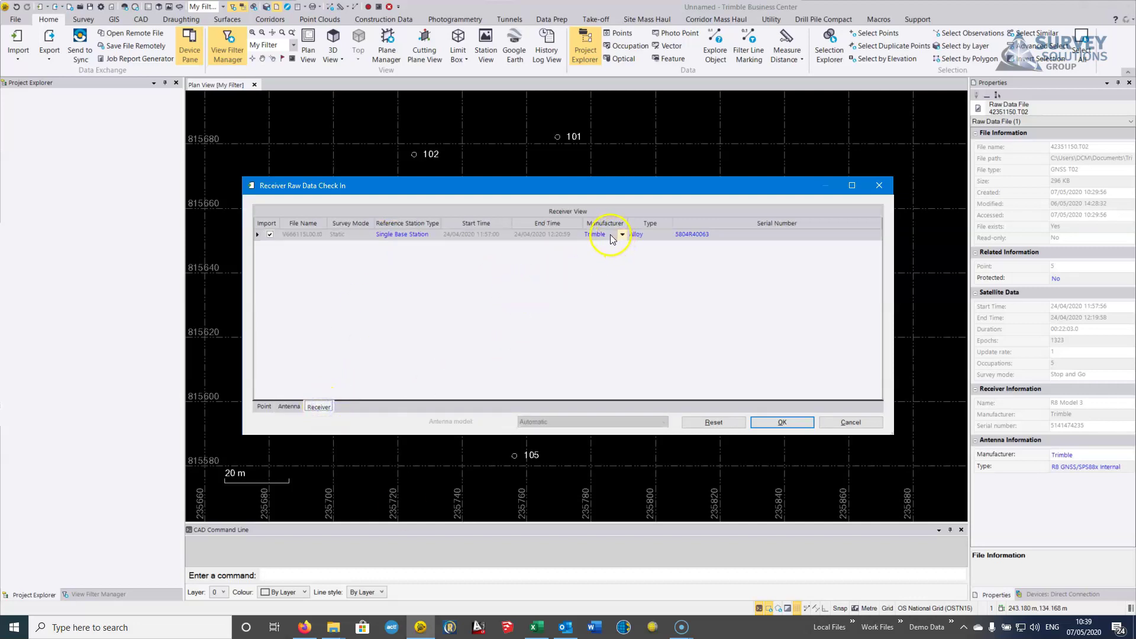
left_click(392, 236)
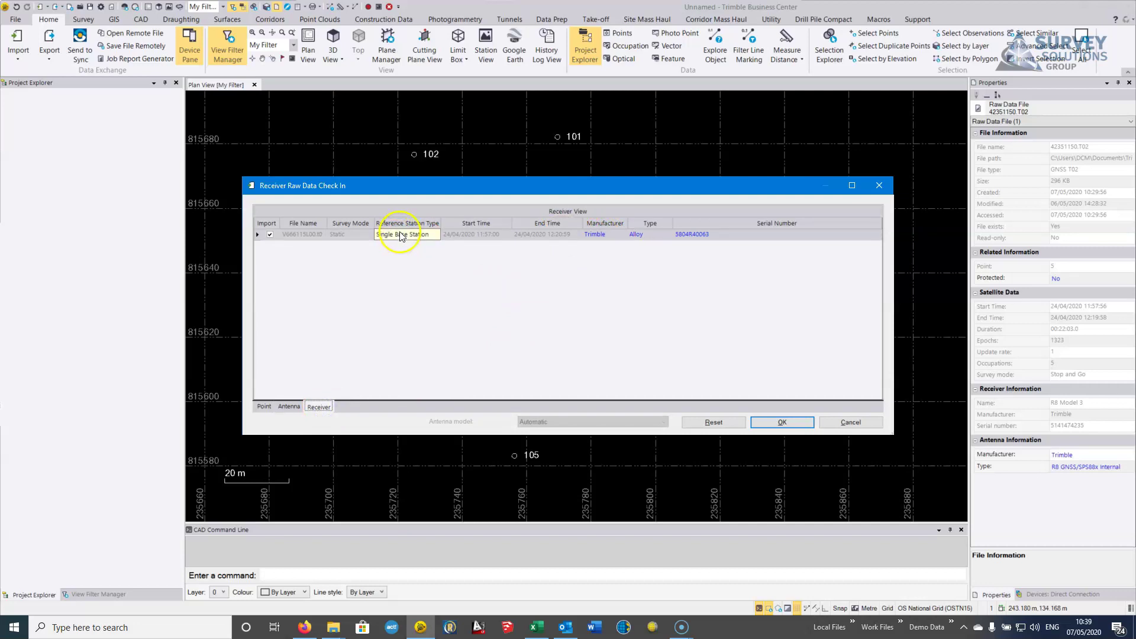
left_click(652, 237)
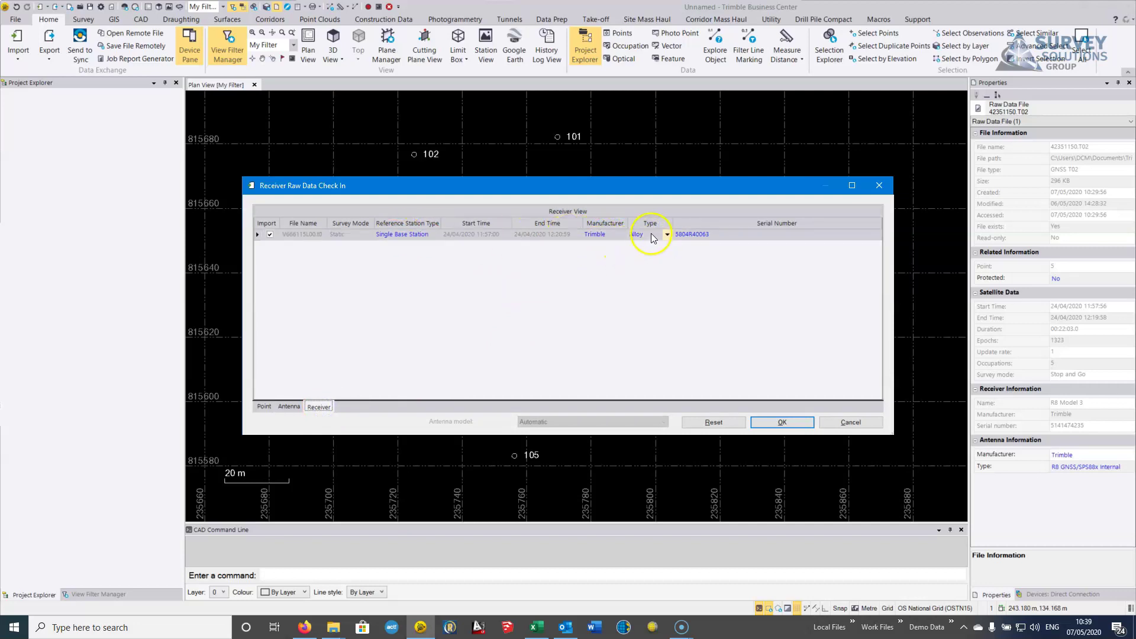
left_click_drag(589, 192, 580, 178)
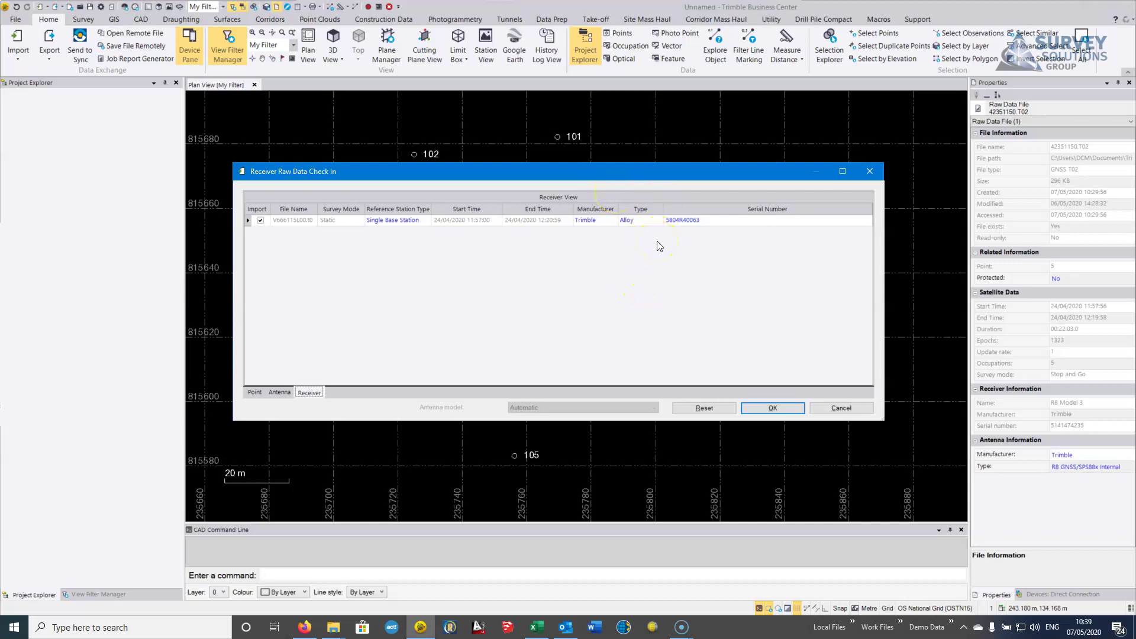
left_click(599, 226)
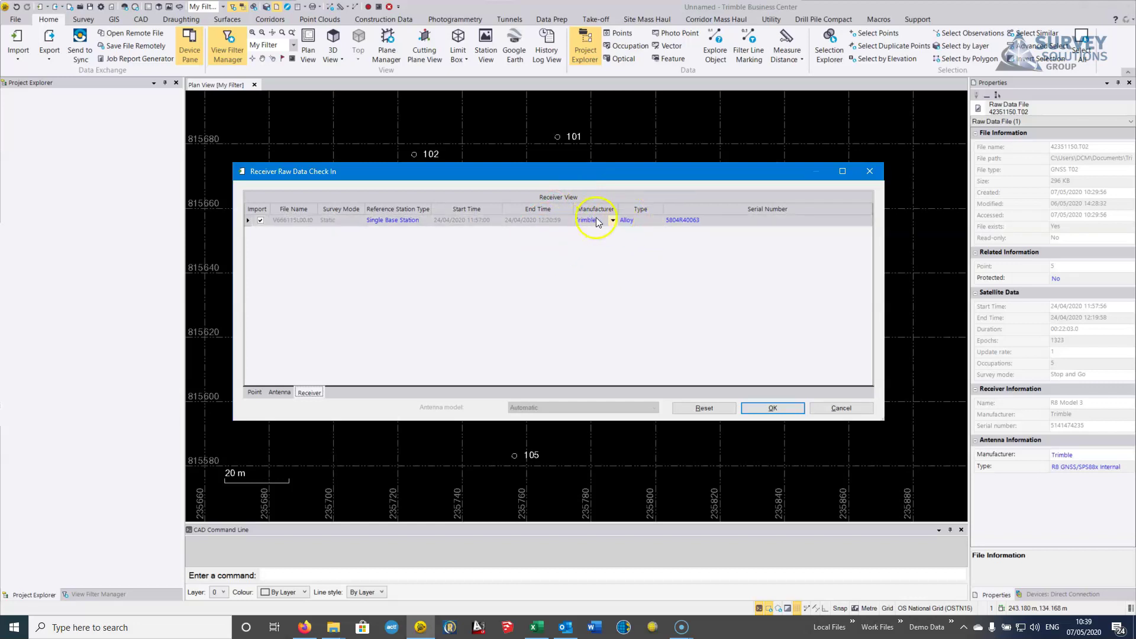
left_click(630, 222)
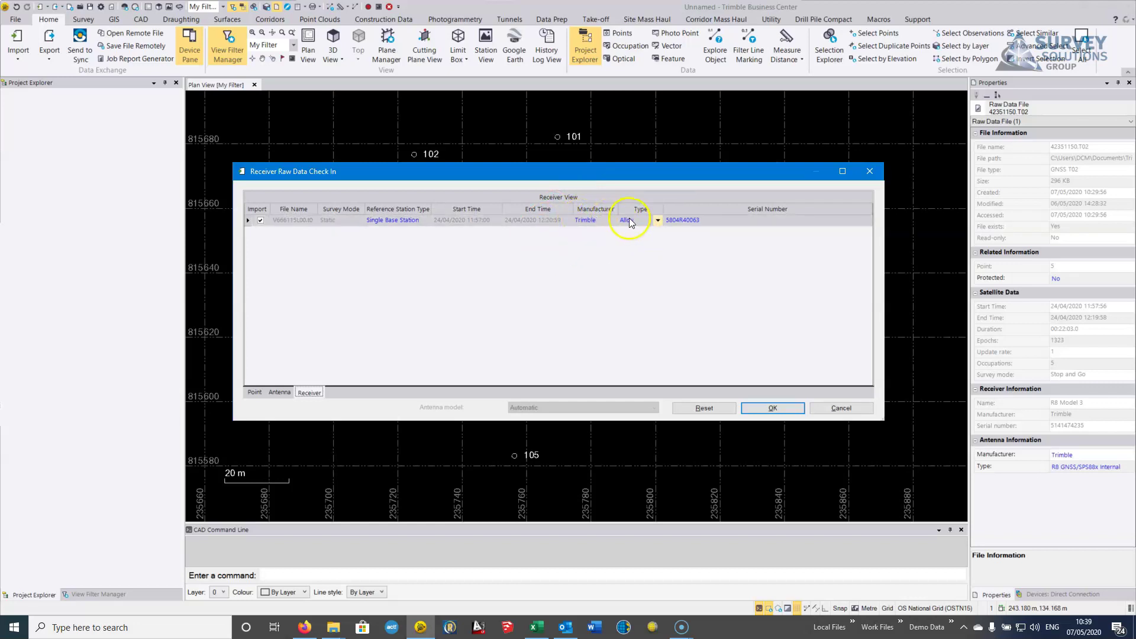
Accept the V666 receiver details and dismiss the import error to finish importing V666115L00.t02
left_click(775, 408)
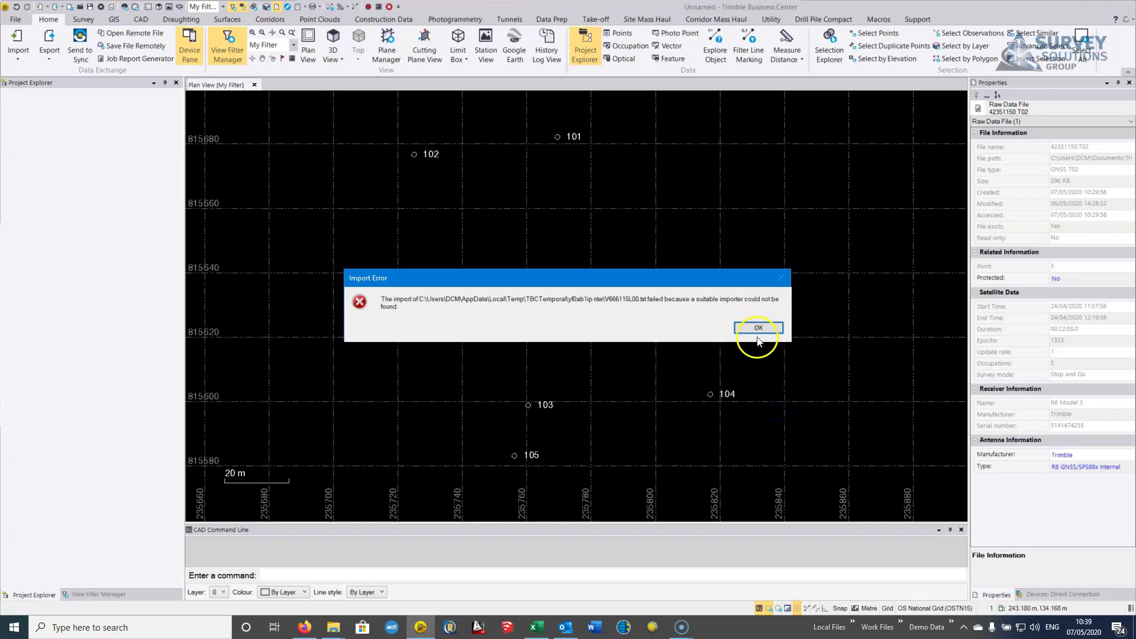
left_click_drag(523, 288, 477, 202)
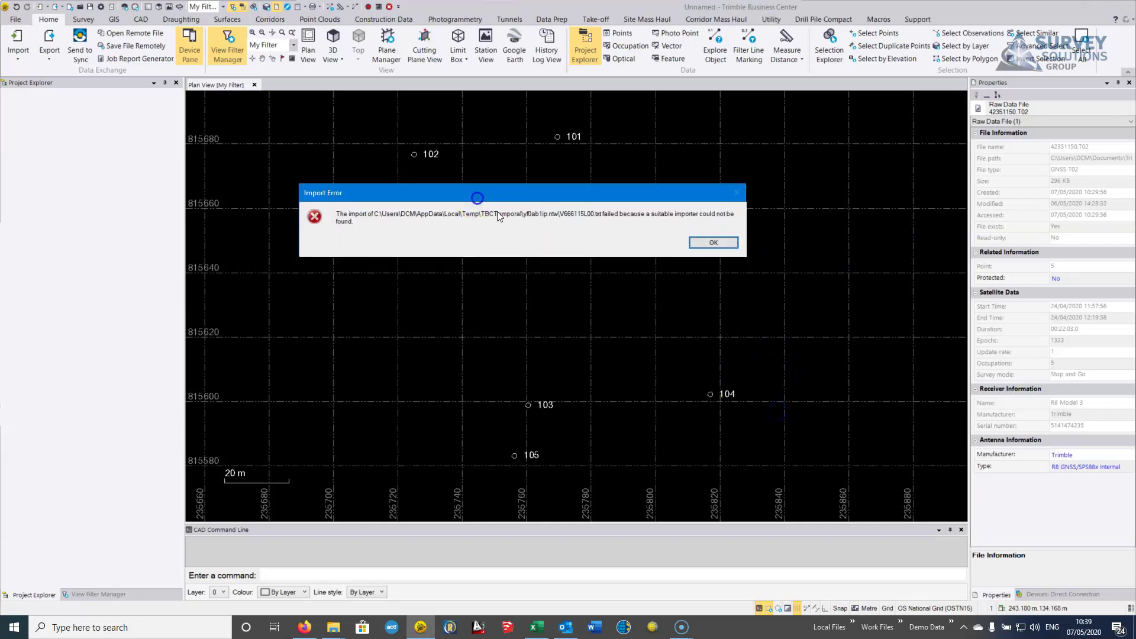
left_click(714, 240)
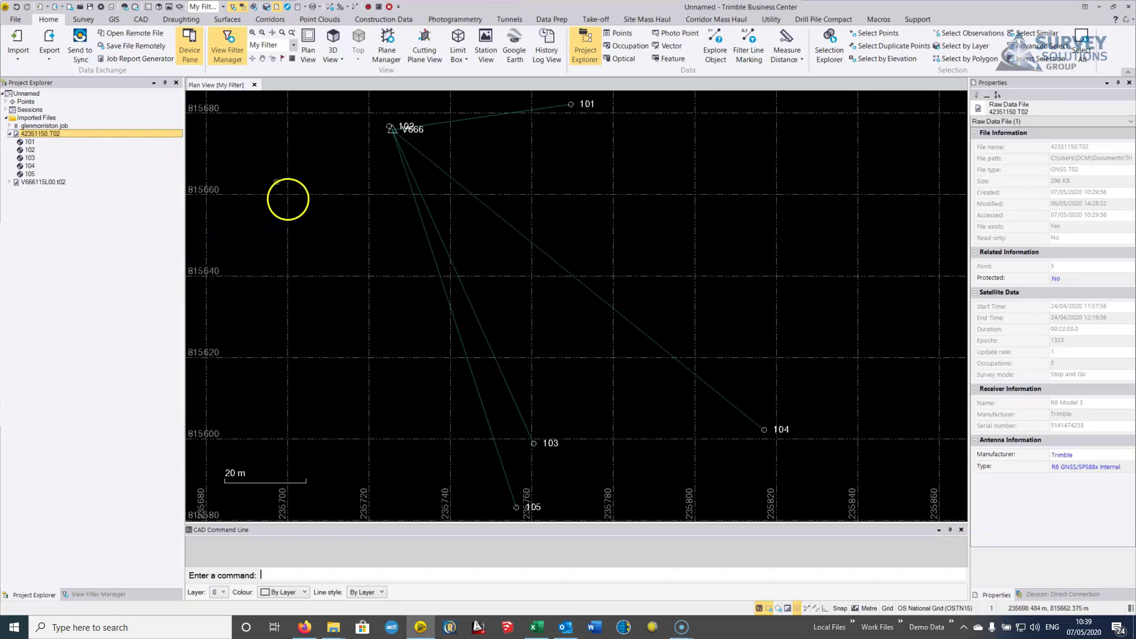
Expand the V666 raw data file and zoom in on station V666 to select it
left_click(57, 181)
left_click(9, 182)
left_click_drag(393, 163, 415, 226)
scroll(414, 241, "up", 3)
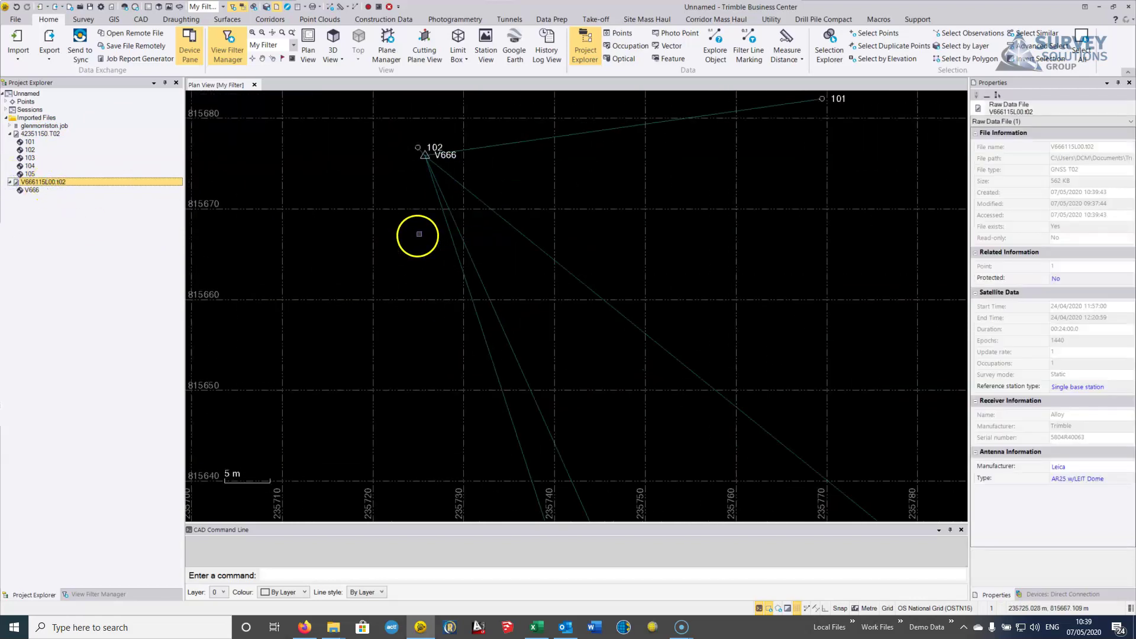
scroll(421, 244, "up", 3)
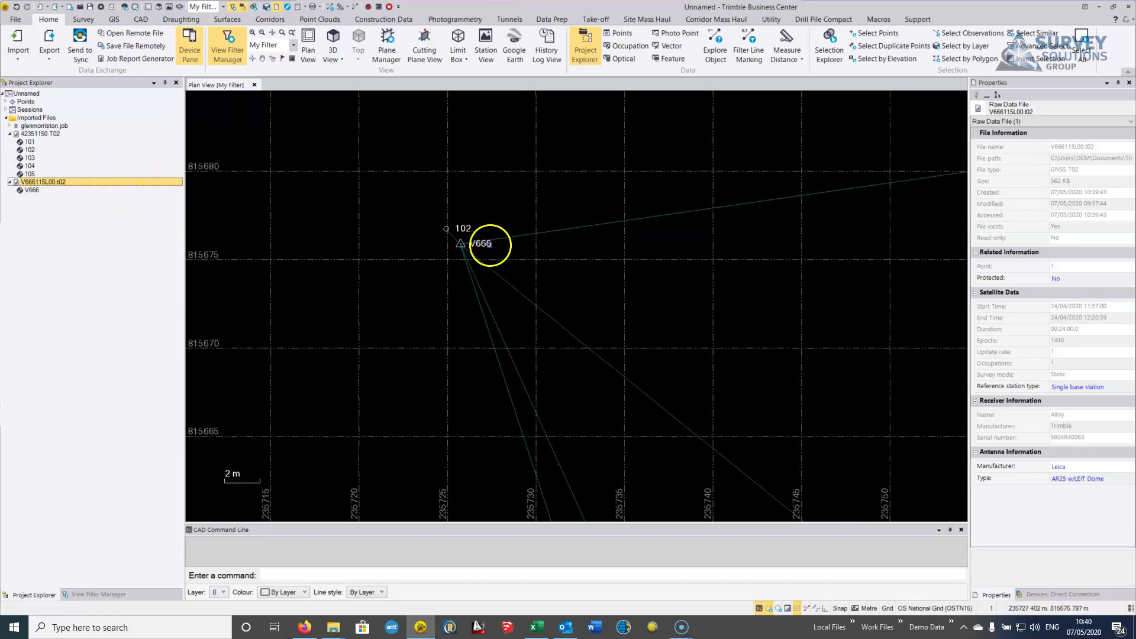
left_click(488, 244)
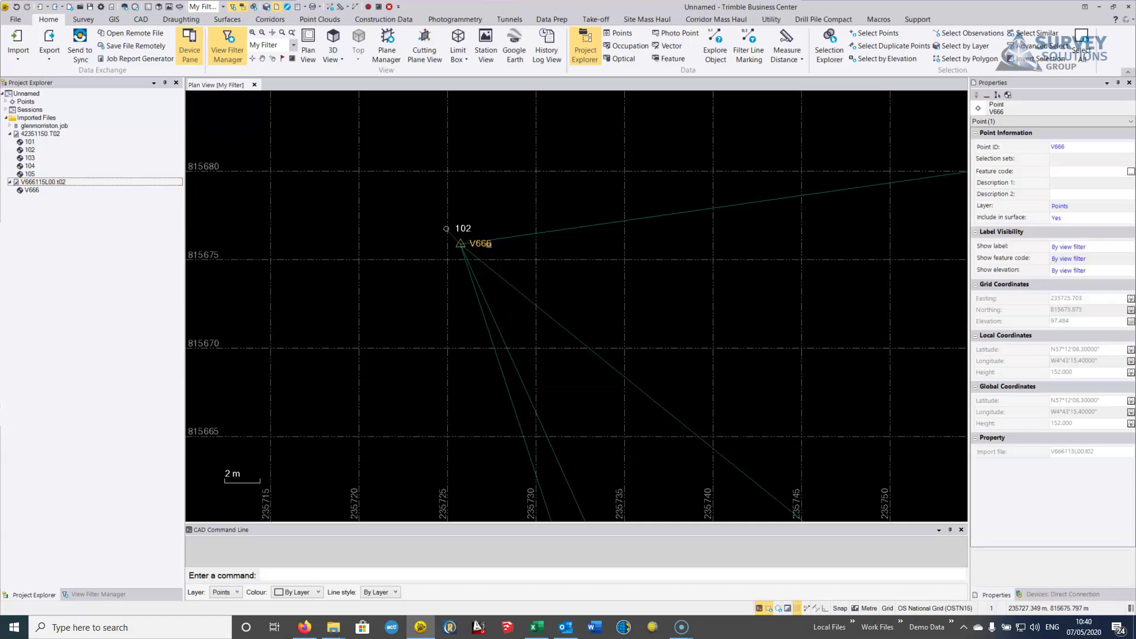
left_click(414, 229)
Show V666's Global coordinates from V666115L00.t02 in Properties, then zoom back out to all points
left_click(9, 102)
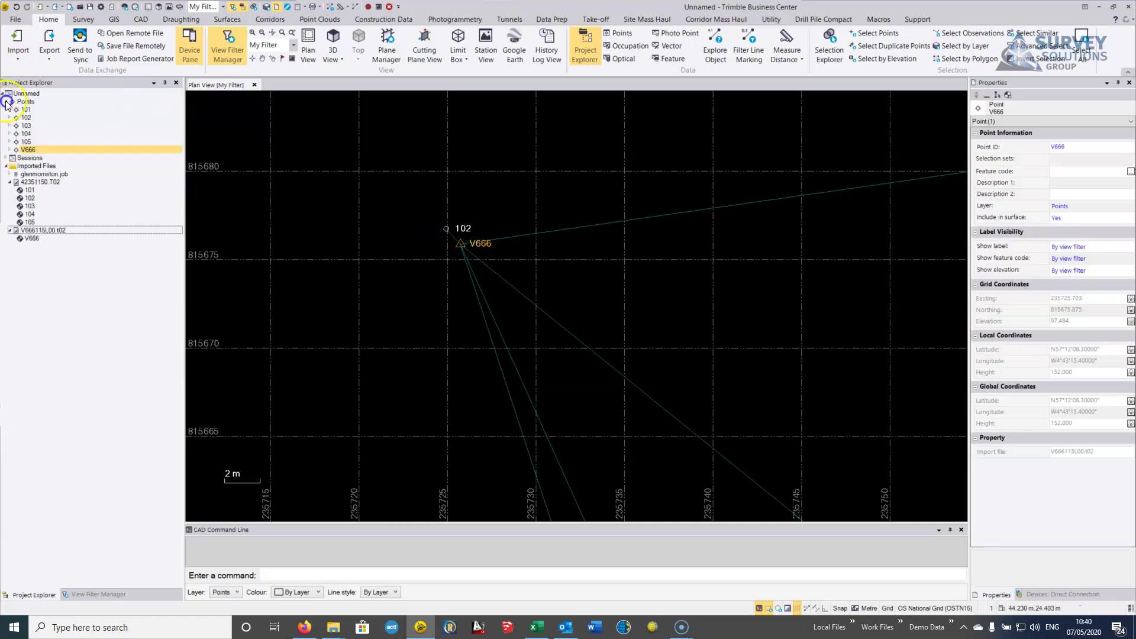
left_click(12, 149)
left_click(31, 157)
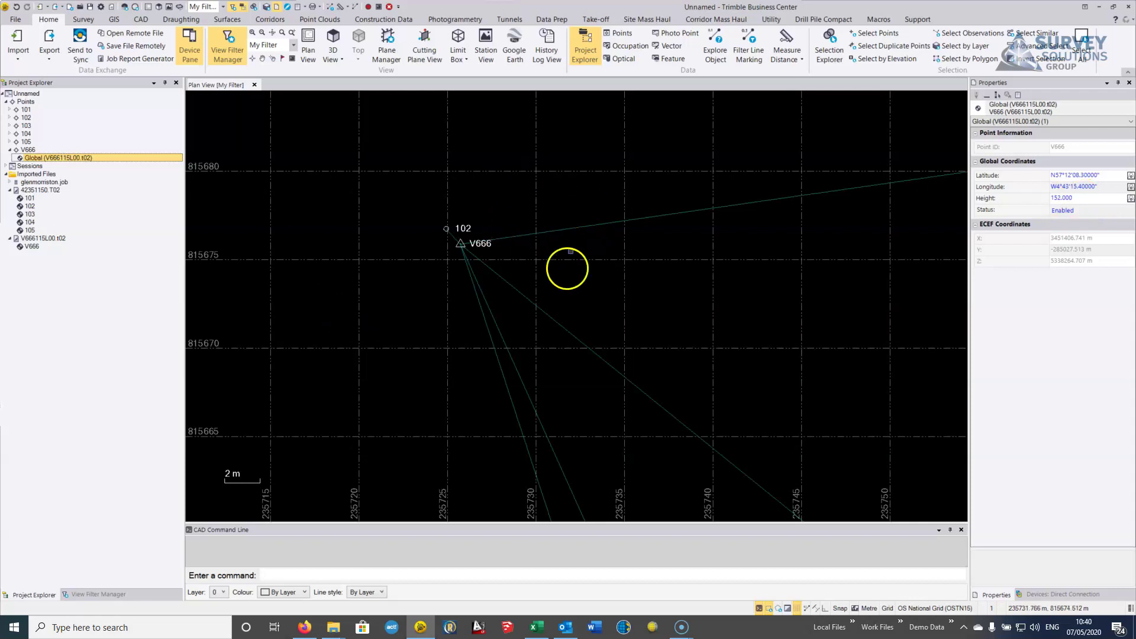
scroll(469, 262, "down", 2)
scroll(631, 290, "down", 2)
left_click_drag(632, 289, 464, 213)
scroll(580, 233, "down", 1)
scroll(539, 229, "down", 1)
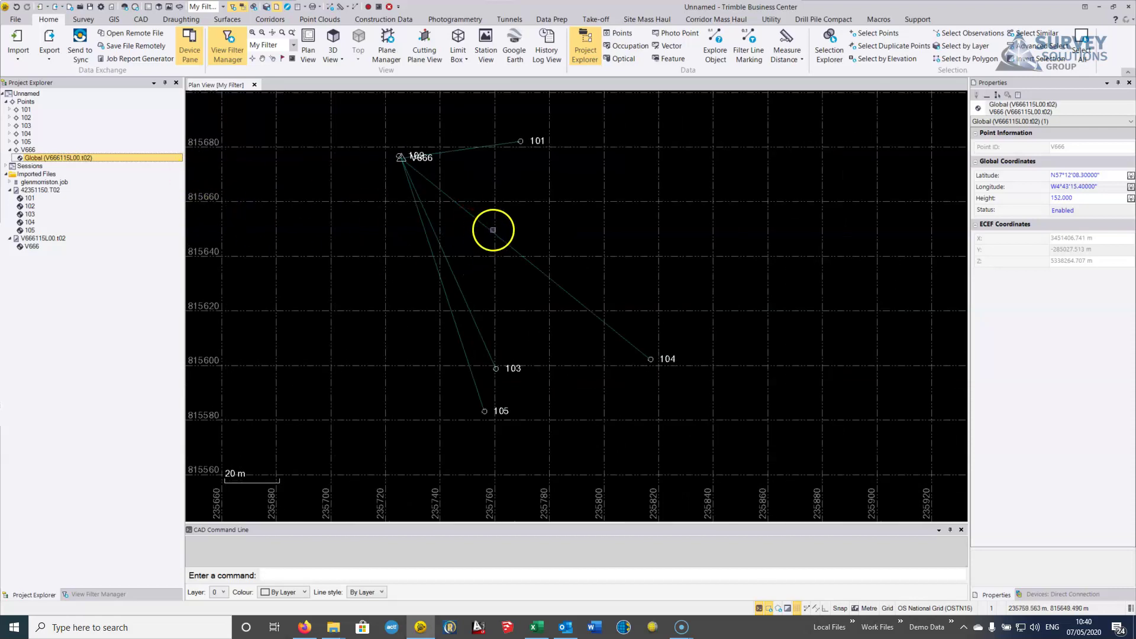
Check the V666–104 baseline's properties to confirm it is unprocessed, then deselect it
left_click(492, 229)
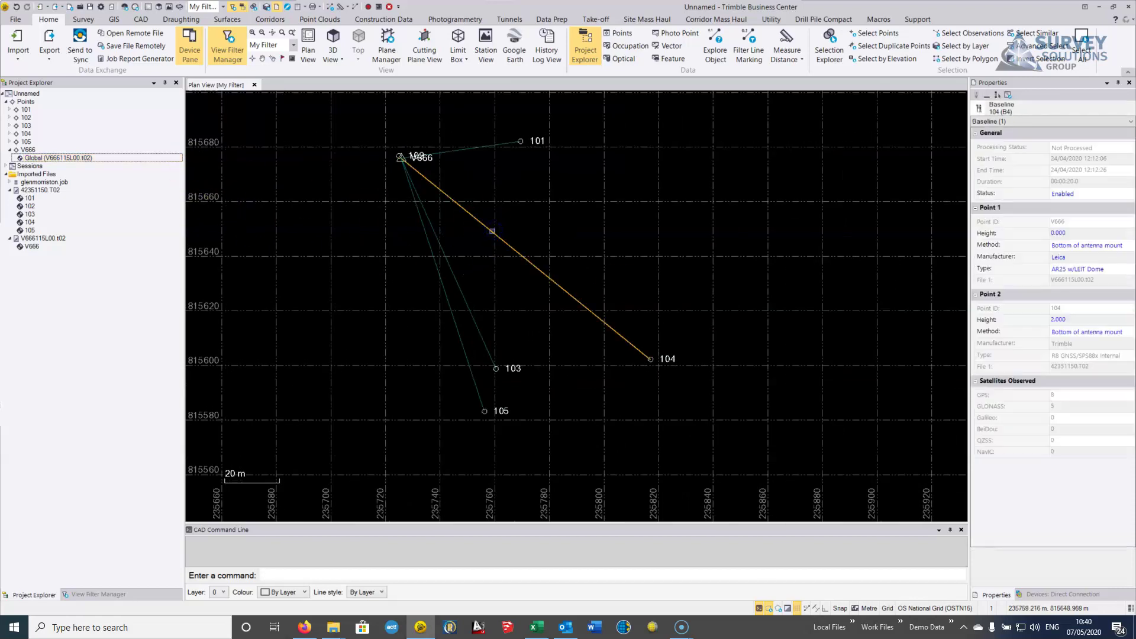
right_click(491, 231)
left_click(531, 405)
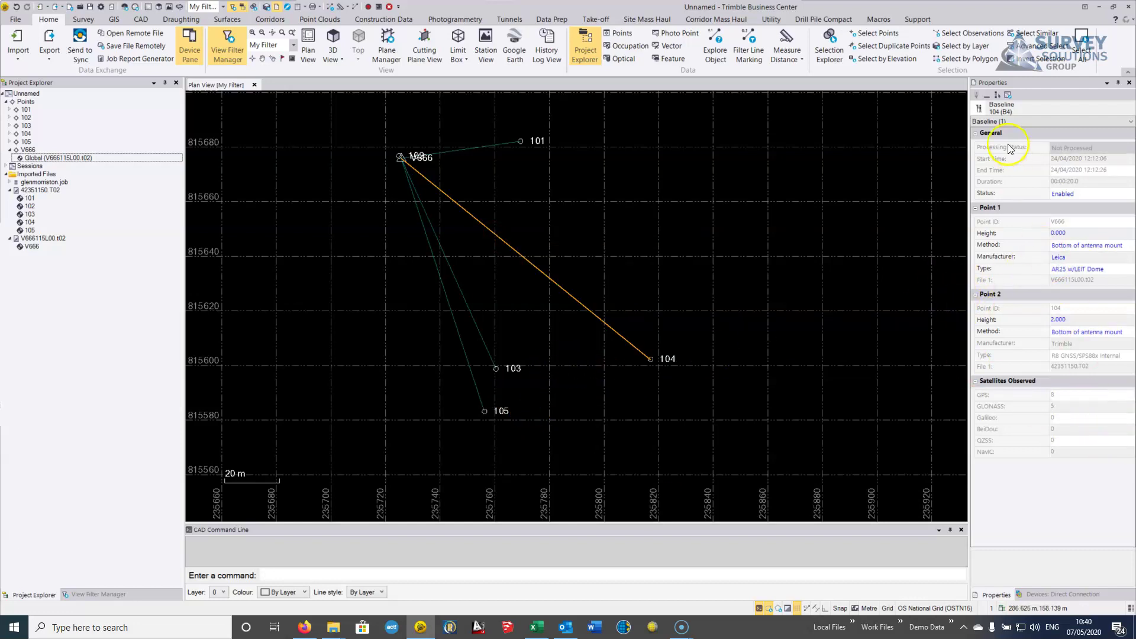
left_click(692, 168)
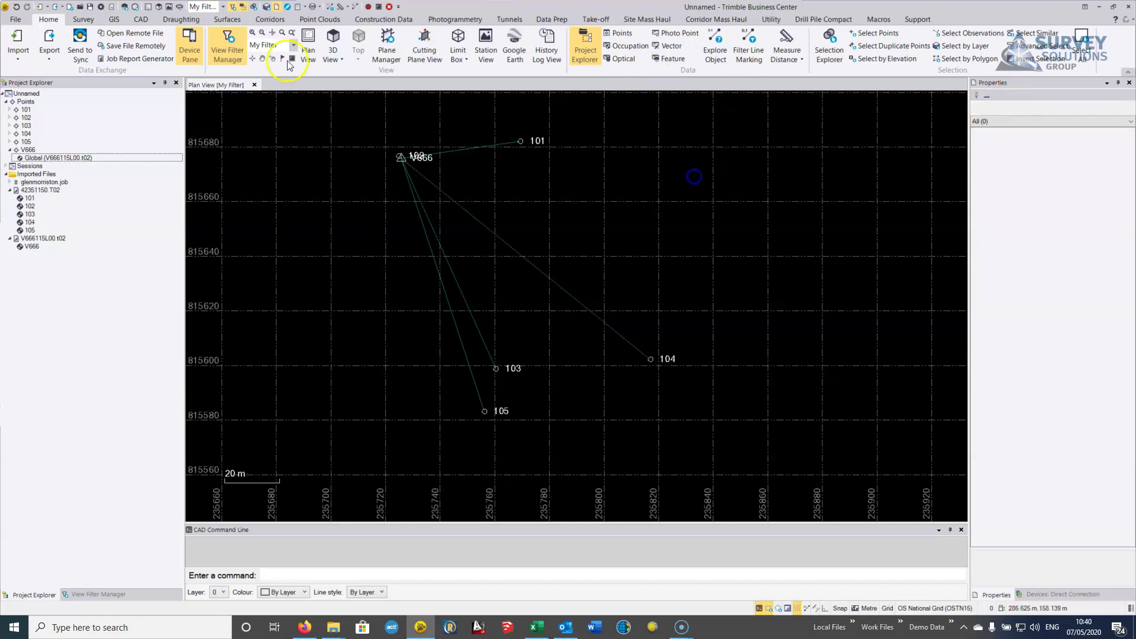
Process all five V666 baselines to points 101–105 and save the Fixed results
left_click(82, 19)
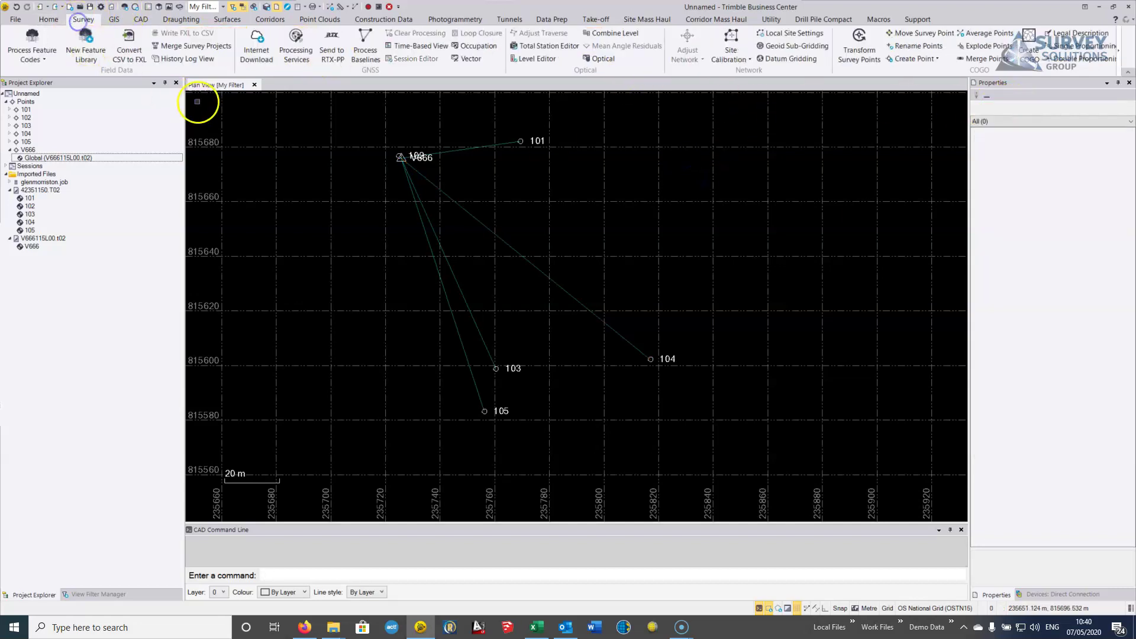
left_click(365, 45)
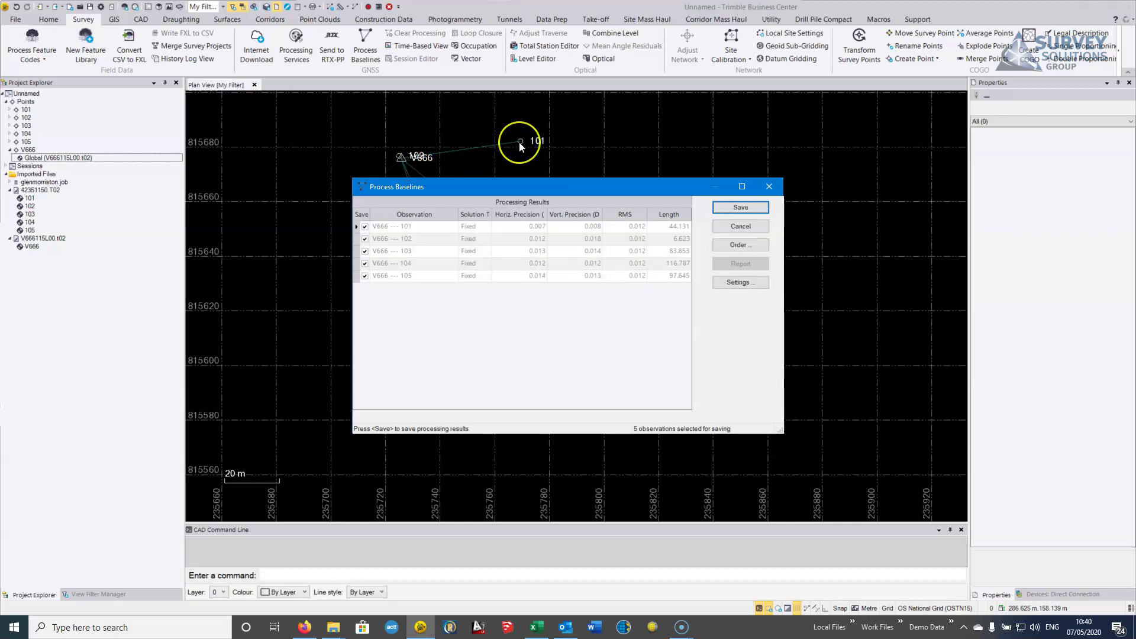
left_click_drag(529, 188, 641, 187)
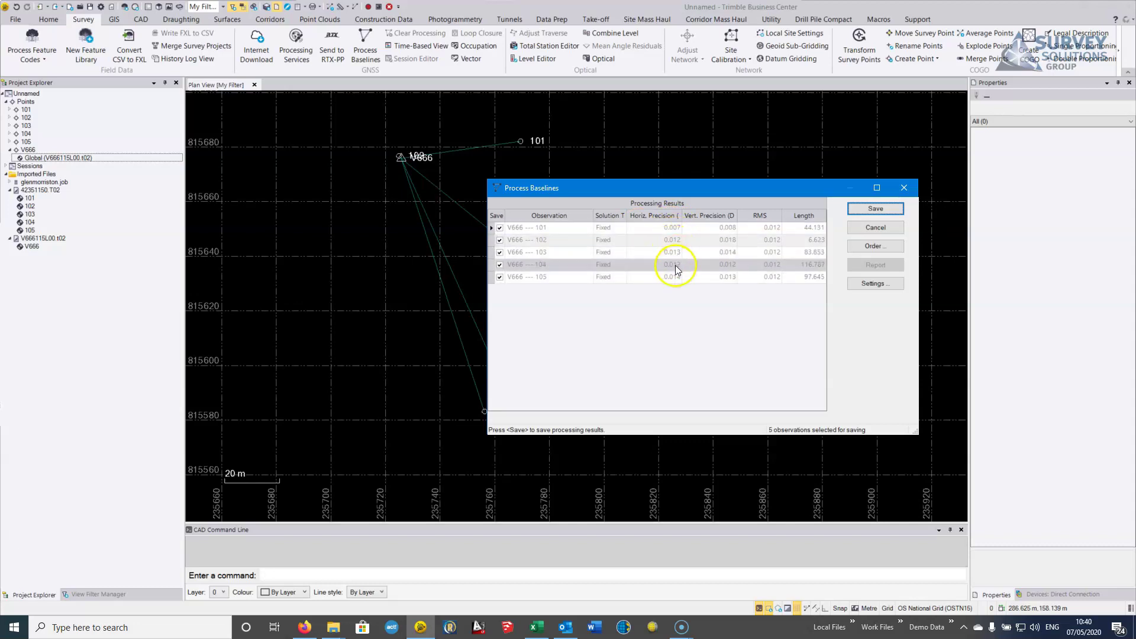
mouse_move(681, 190)
left_mouse_down()
mouse_move(636, 218)
mouse_move(669, 216)
mouse_move(694, 193)
left_mouse_up()
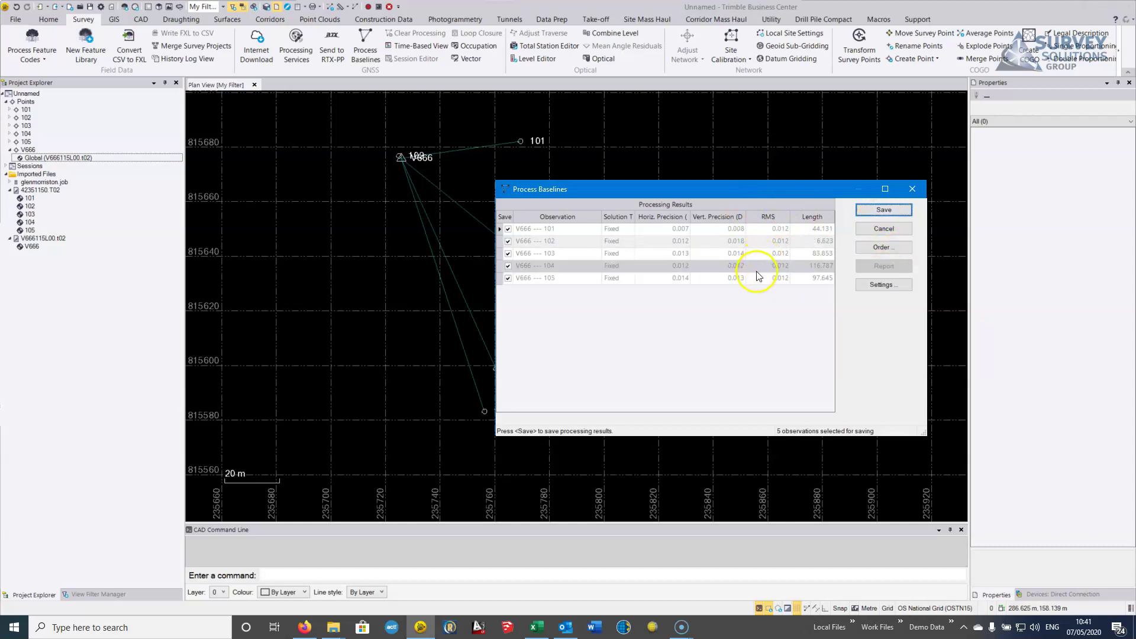
left_click(865, 211)
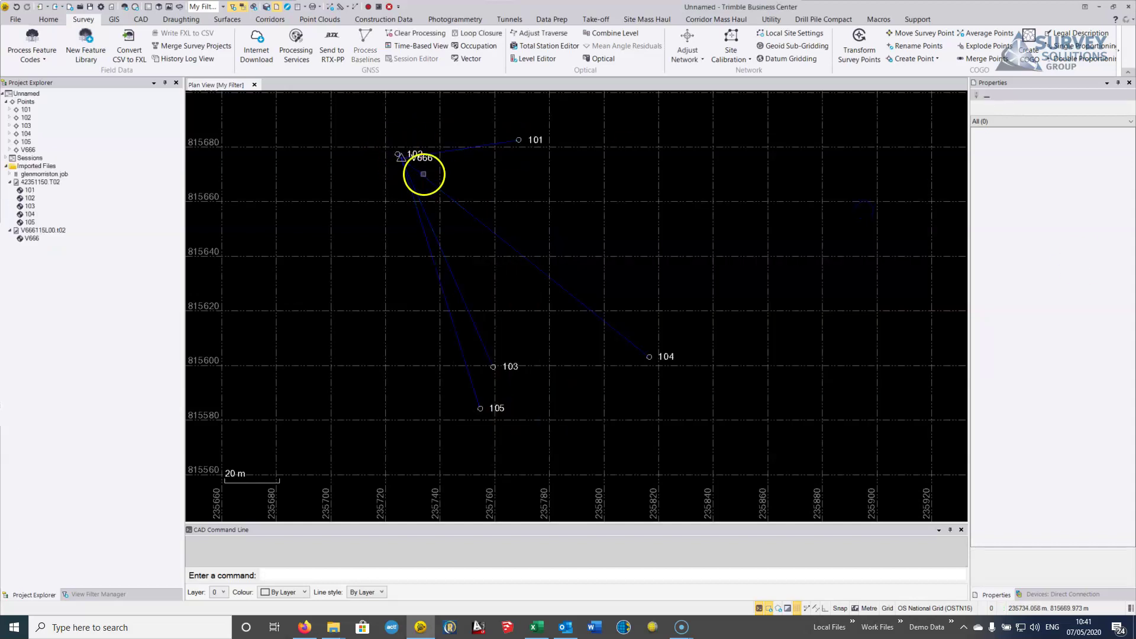
scroll(643, 349, "down", 1)
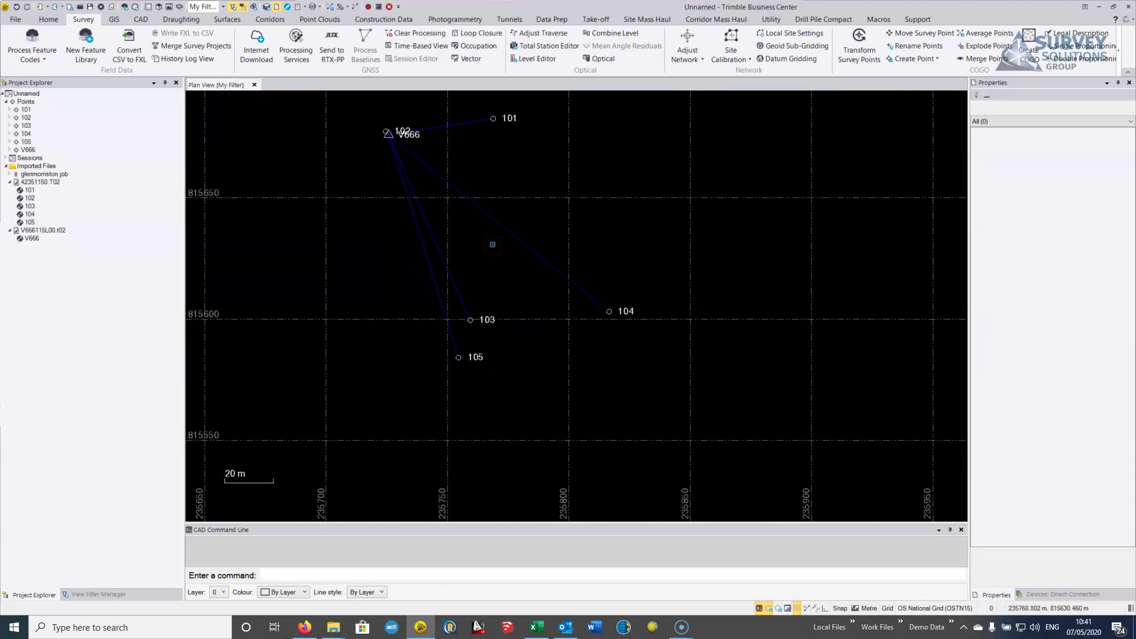
scroll(464, 251, "up", 2)
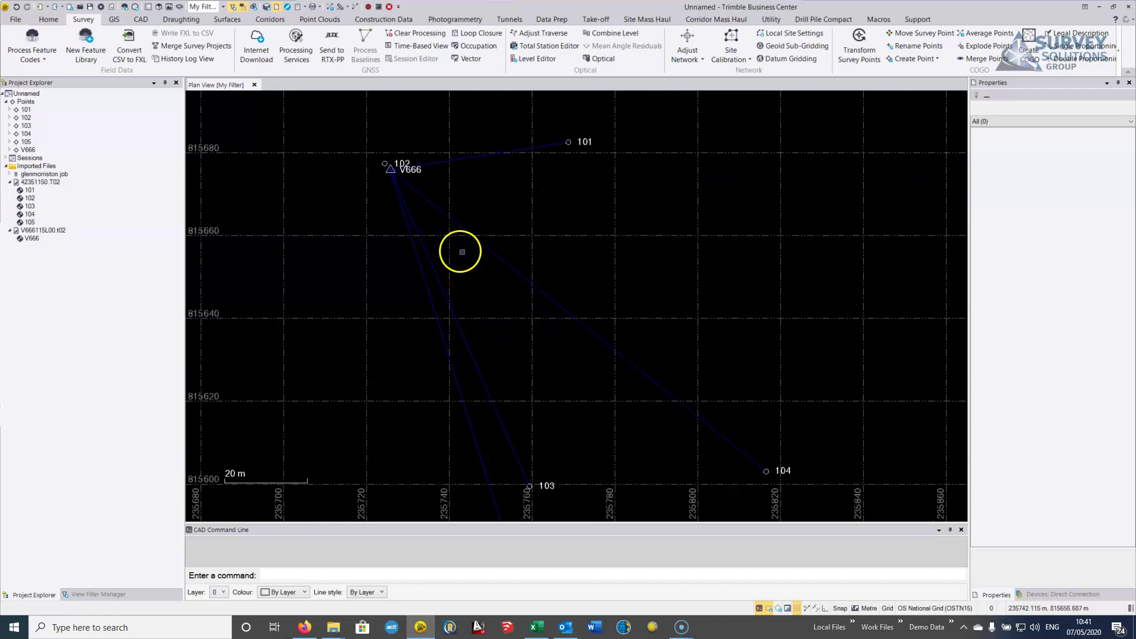
left_click_drag(468, 255, 452, 203)
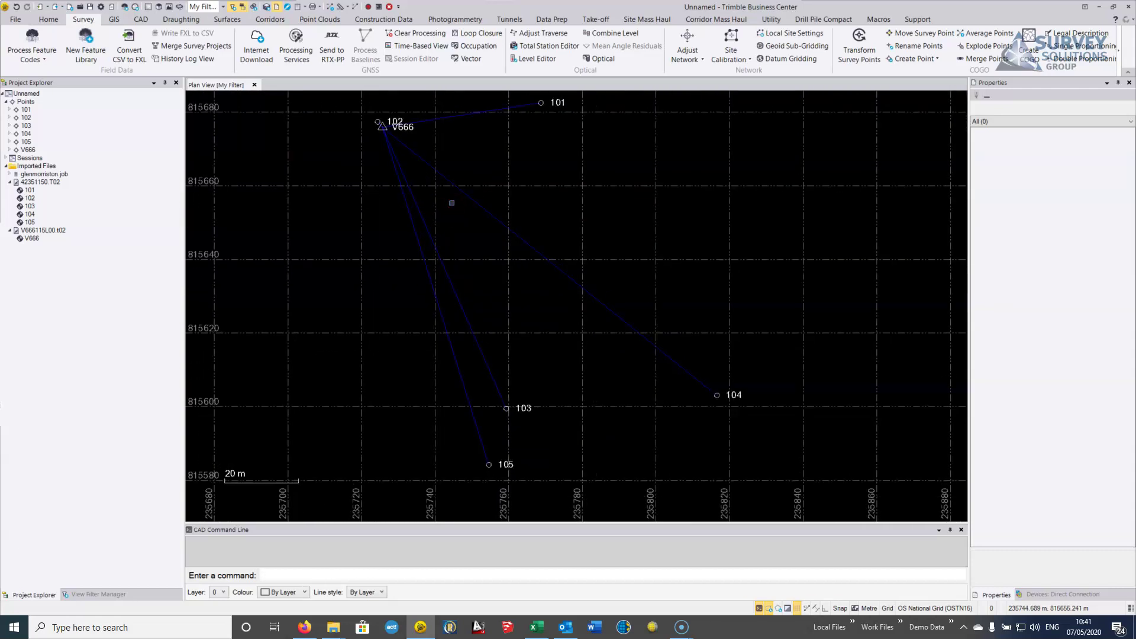
scroll(452, 201, "down", 1)
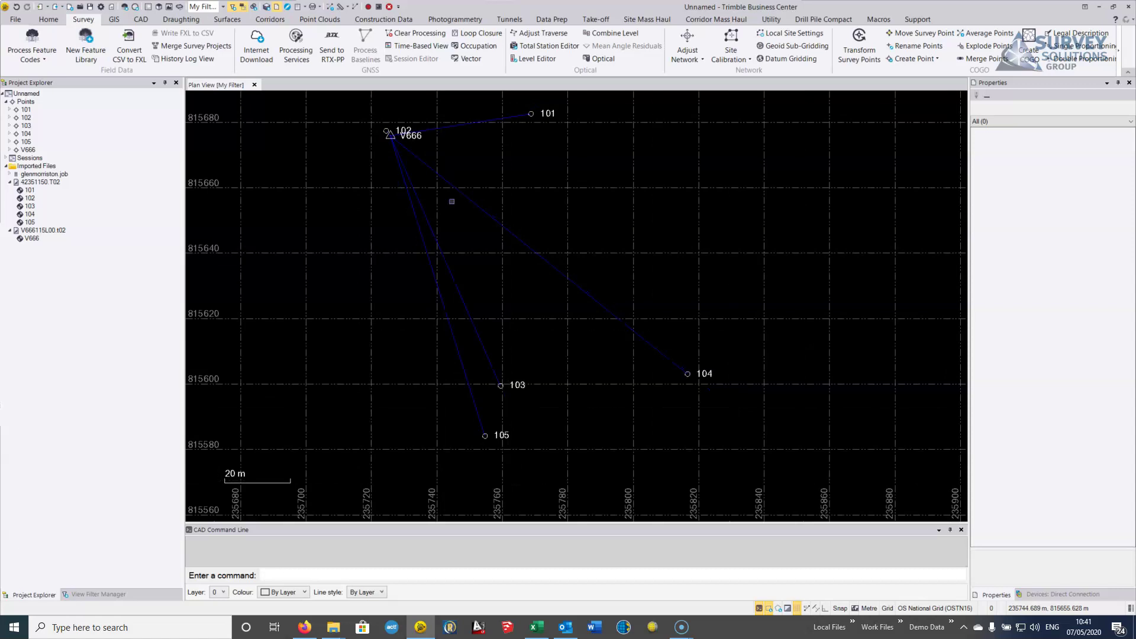
left_click_drag(452, 198, 467, 233)
left_click_drag(474, 162, 476, 148)
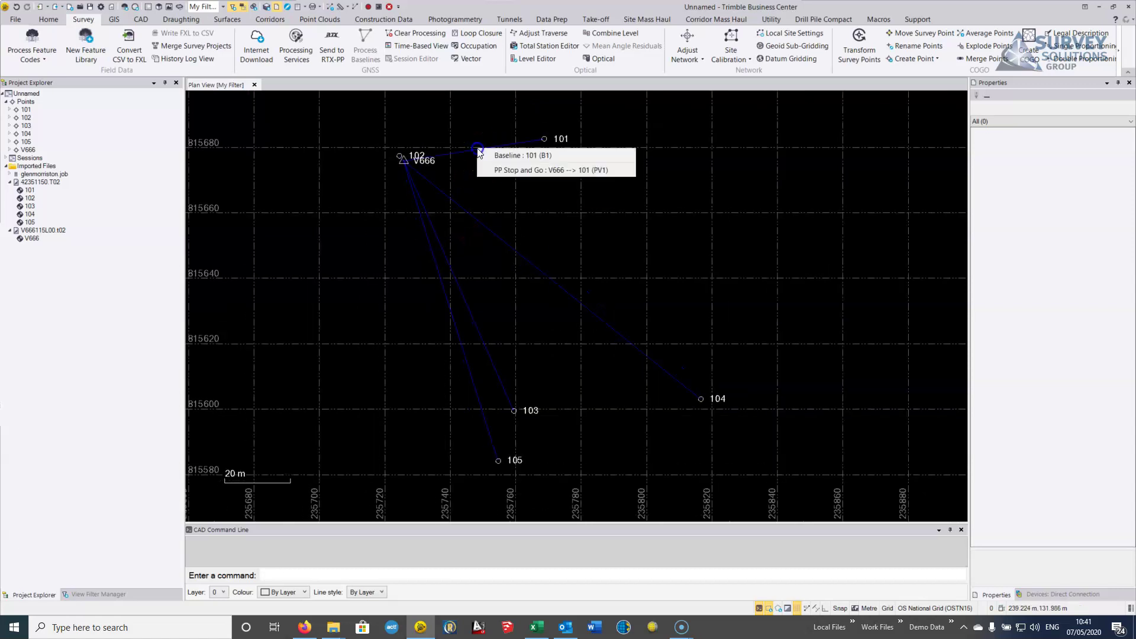
left_click(507, 165)
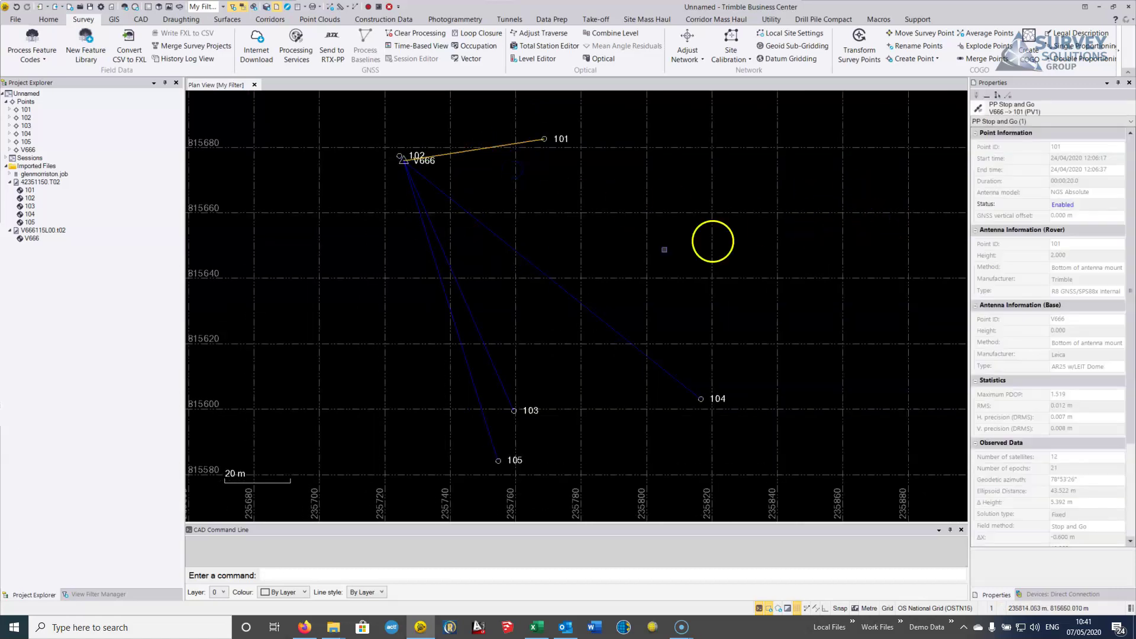
left_click_drag(1131, 346, 1115, 482)
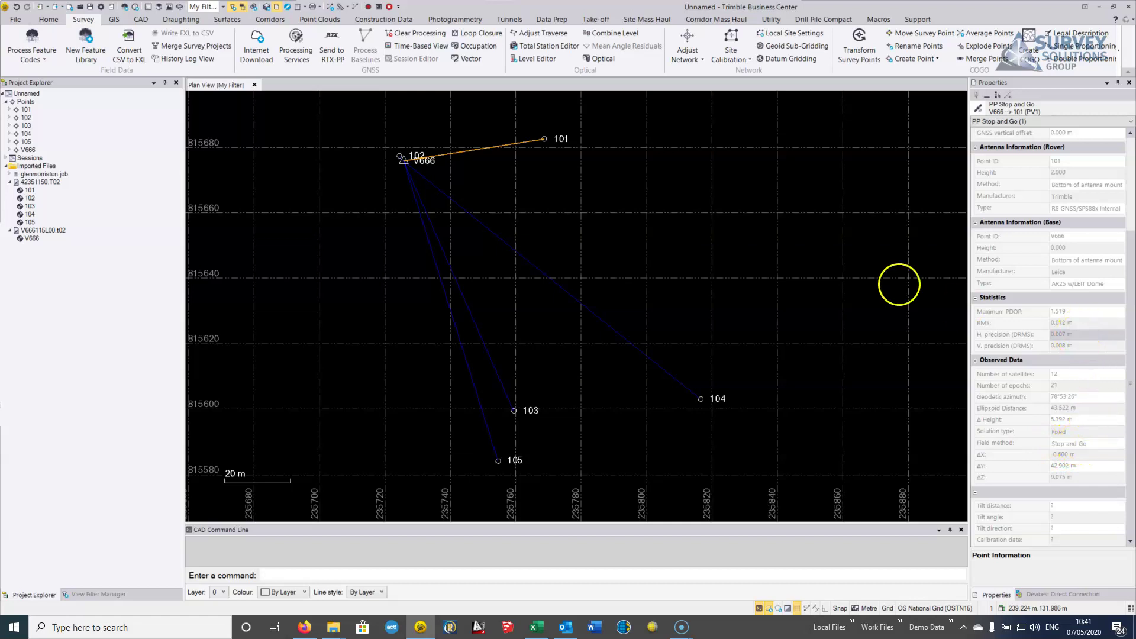
left_click(732, 230)
left_click_drag(443, 233, 530, 281)
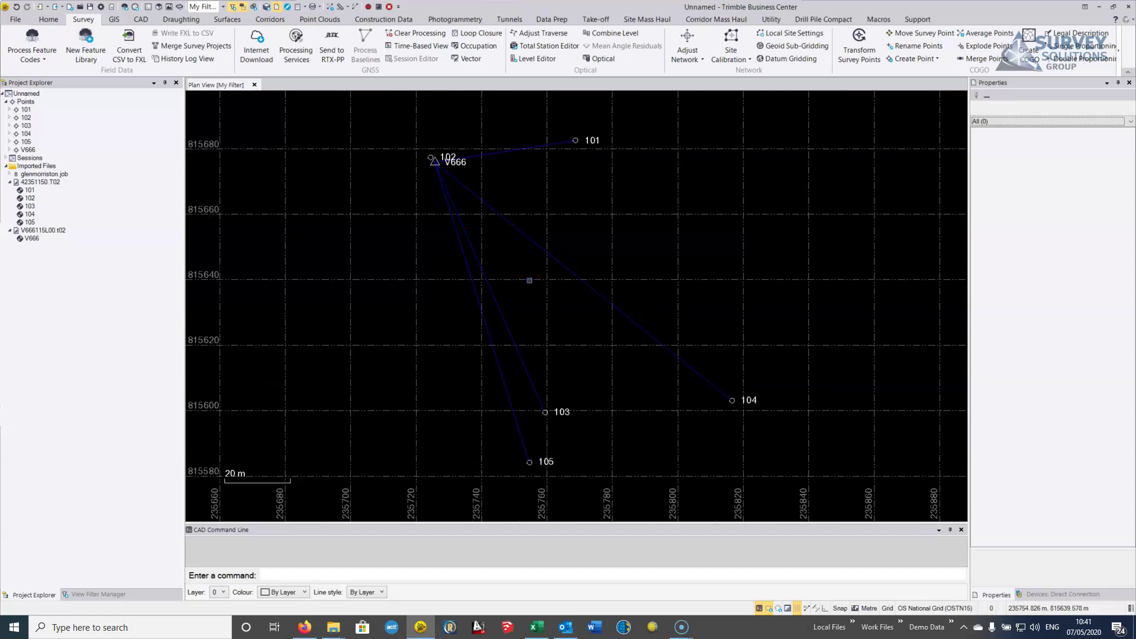